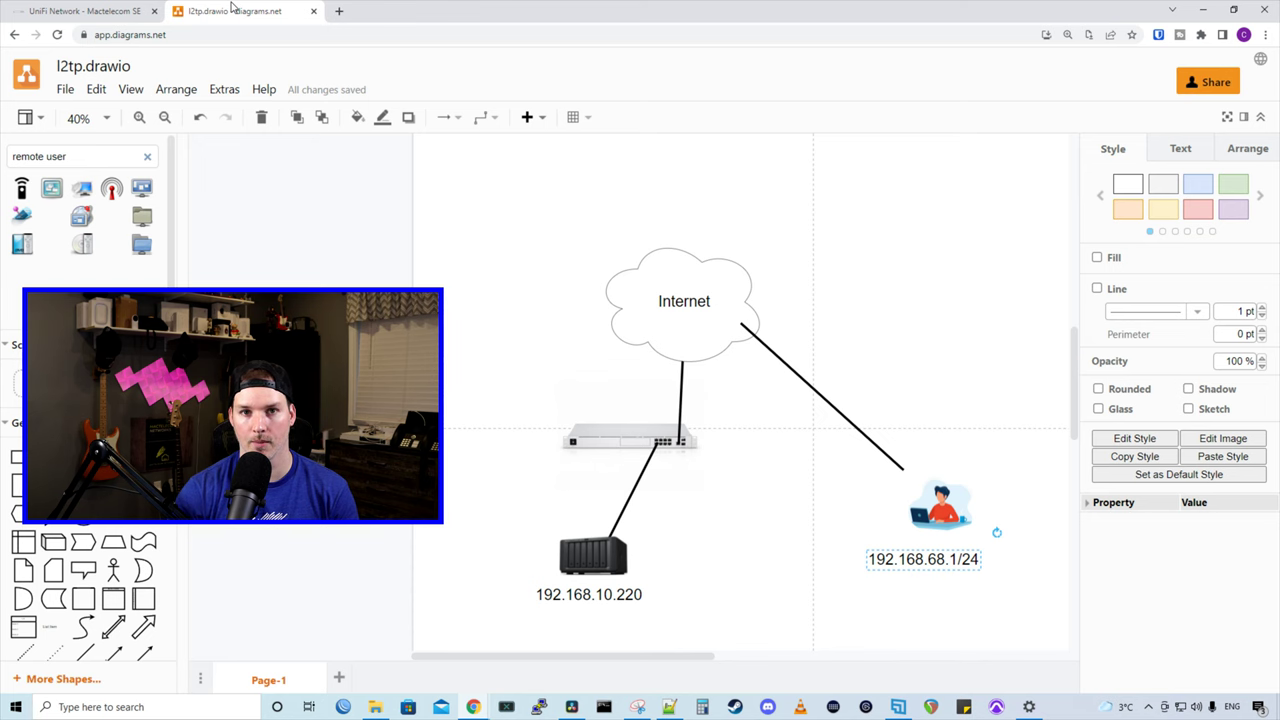
Step: Enable the L2TP VPN server under Settings > VPN and replace its pre-shared key with a new one
{"action": "left_click", "coordinate": [82, 11]}
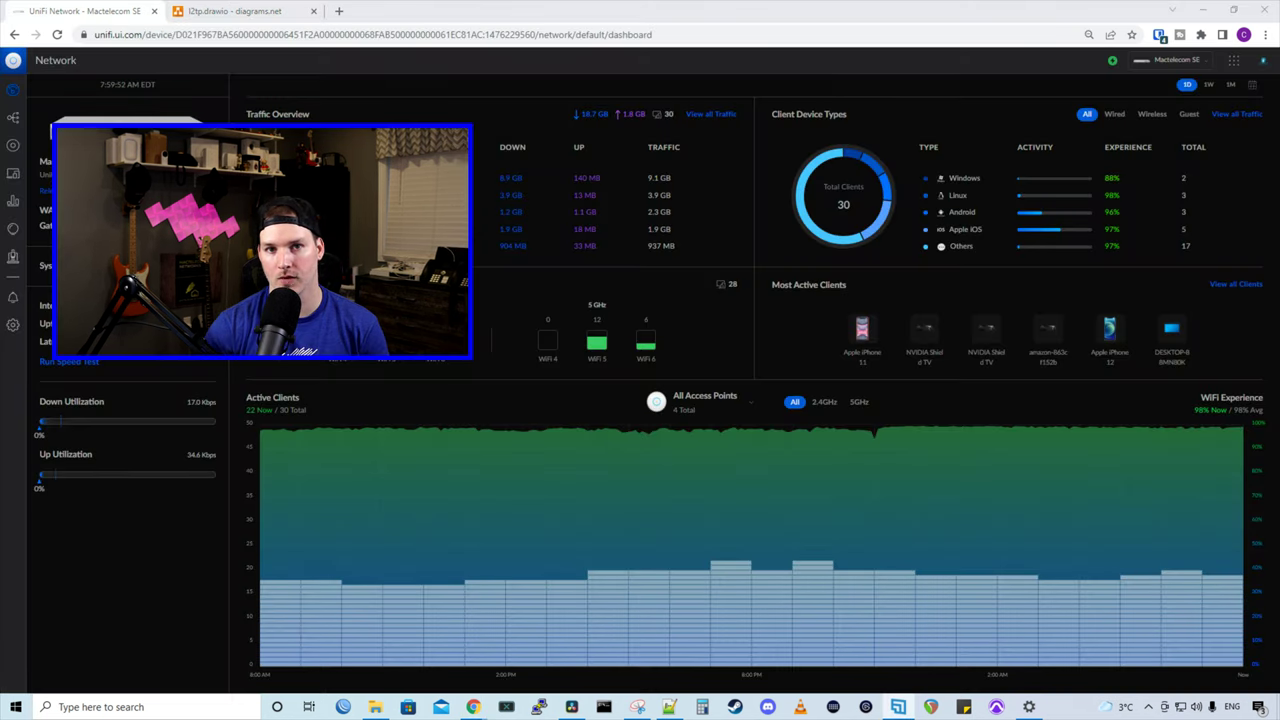
{"action": "left_click", "coordinate": [14, 326]}
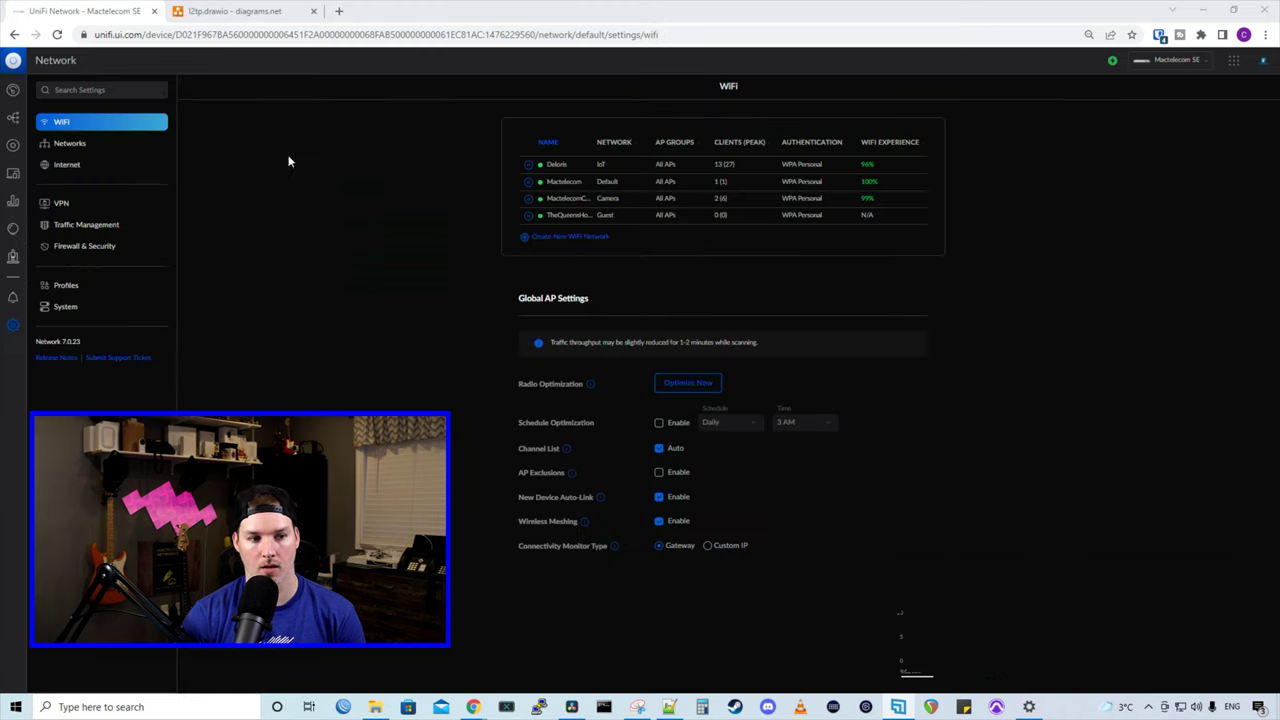
{"action": "left_click", "coordinate": [60, 204]}
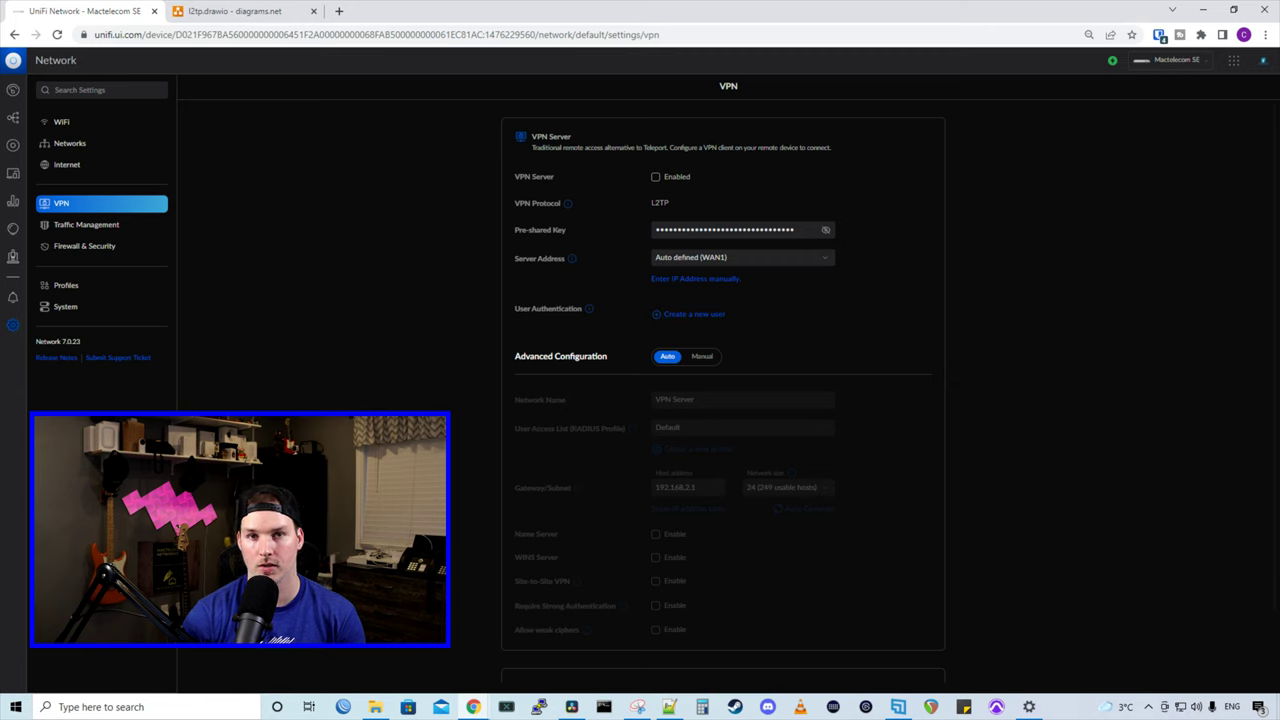
{"action": "left_click", "coordinate": [656, 178]}
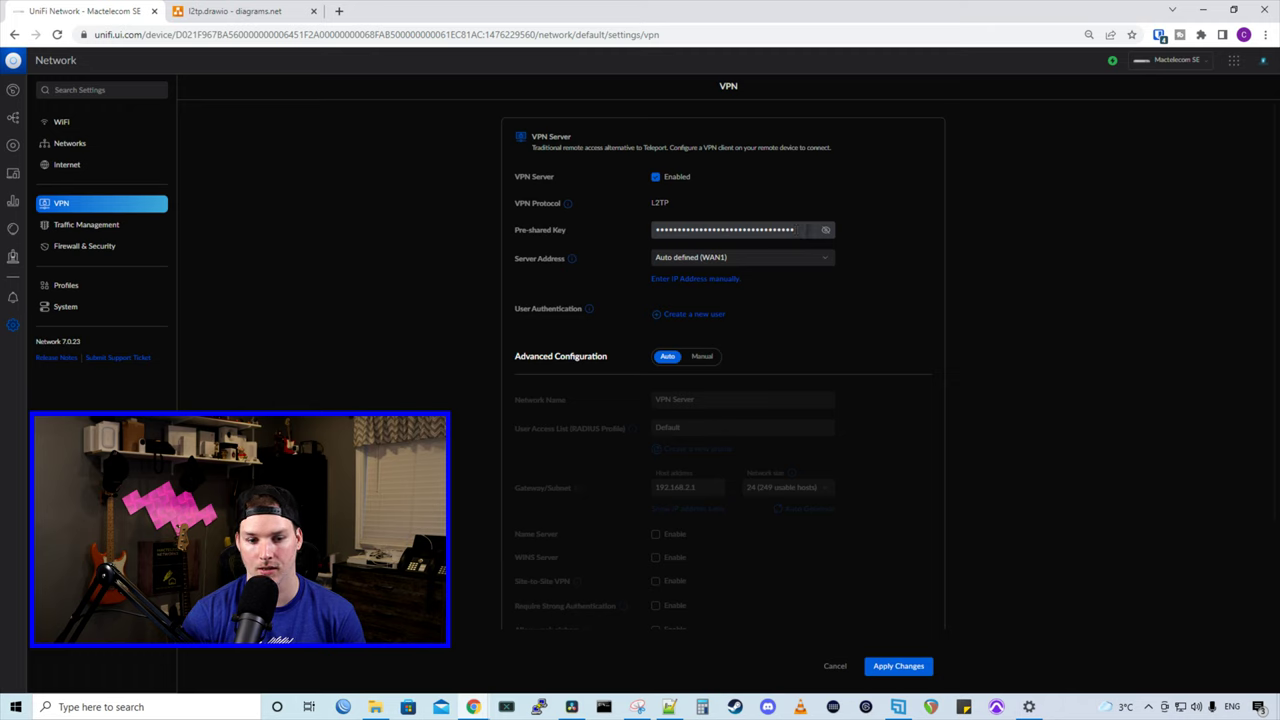
{"action": "left_click_drag", "start_coordinate": [793, 230], "coordinate": [624, 230]}
{"action": "type", "text": "test1234"}
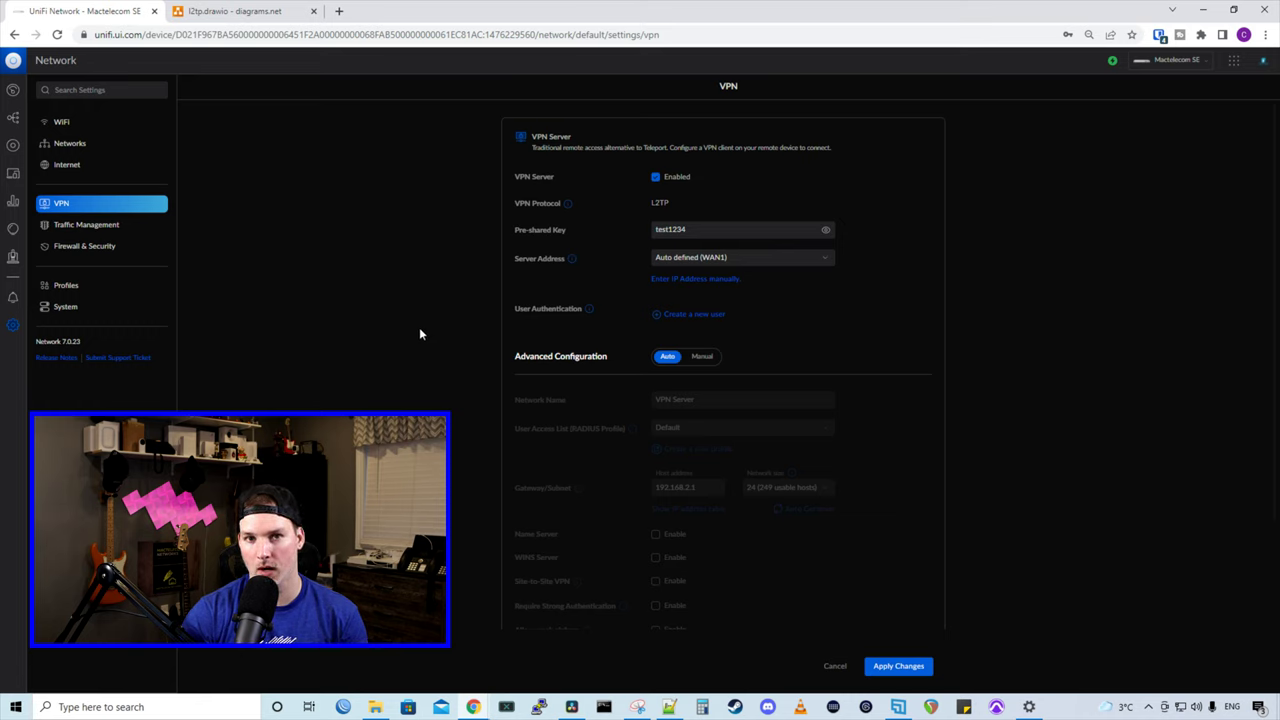
Step: Add a RADIUS VPN user by entering a username and password and creating the account
{"action": "left_click", "coordinate": [692, 316]}
{"action": "left_click", "coordinate": [630, 321]}
{"action": "type", "text": "Cody"}
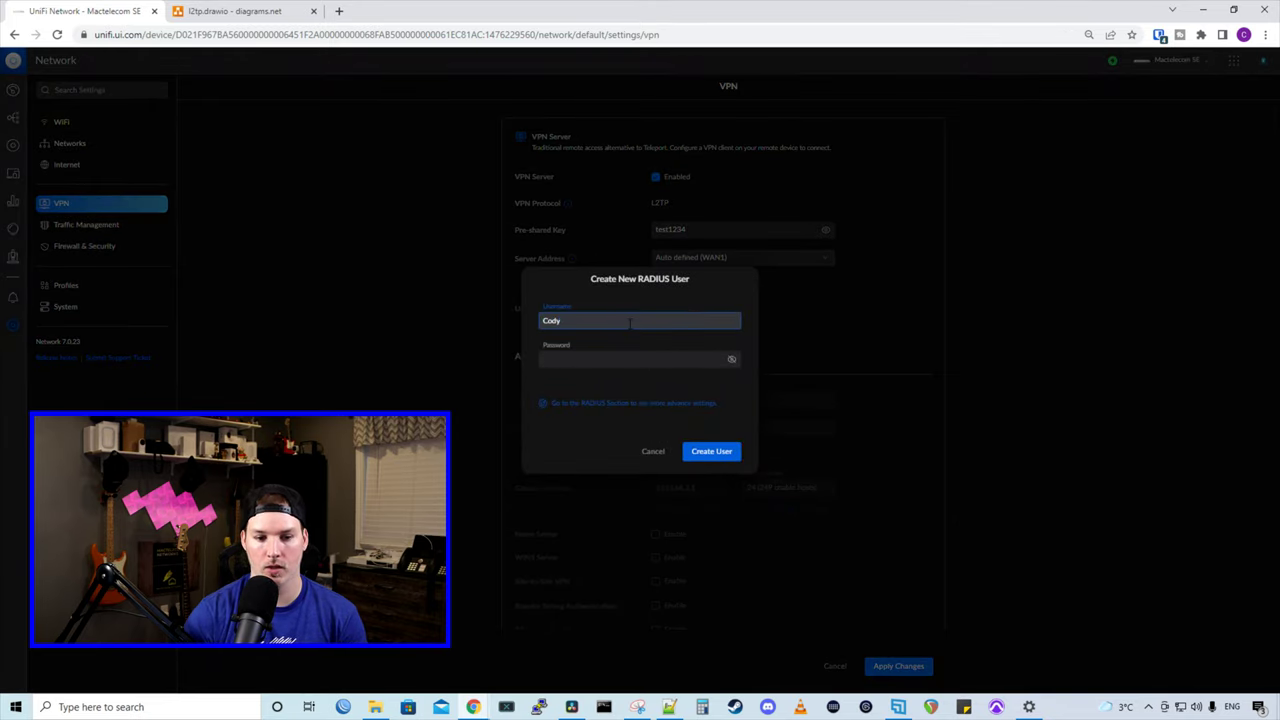
{"action": "left_click", "coordinate": [603, 362]}
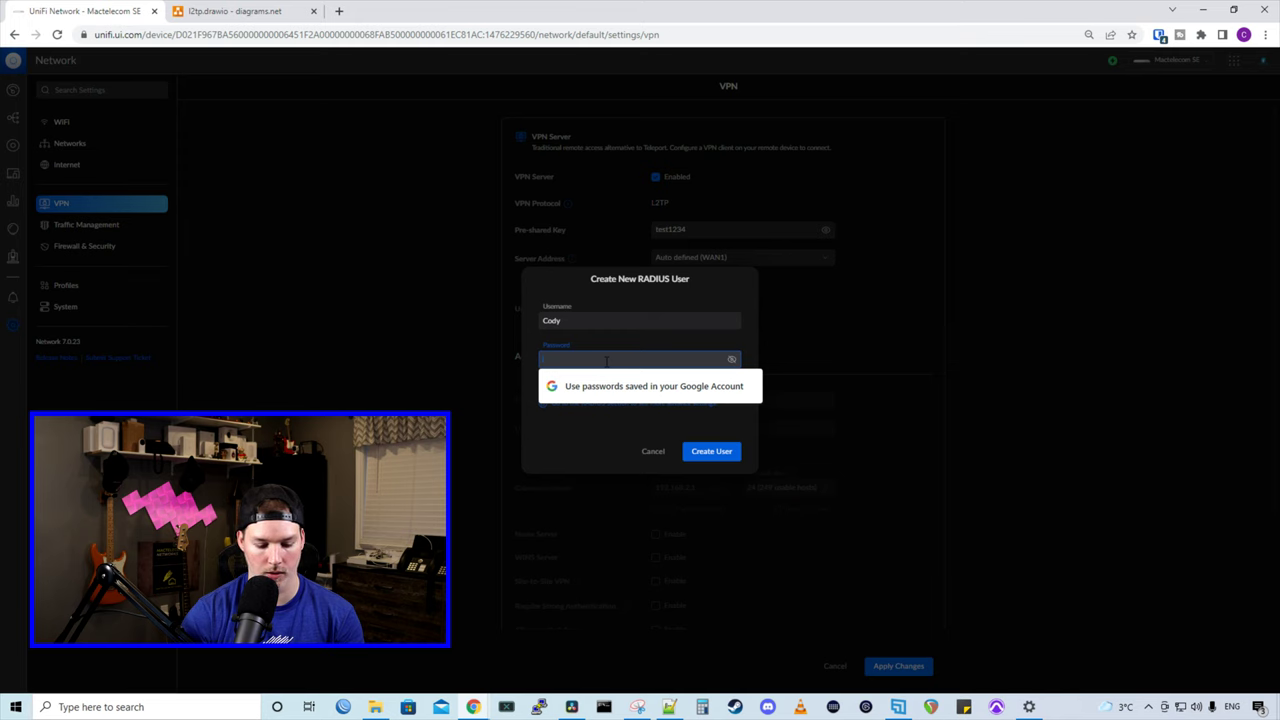
{"action": "type", "text": "test1234"}
{"action": "left_click", "coordinate": [725, 455]}
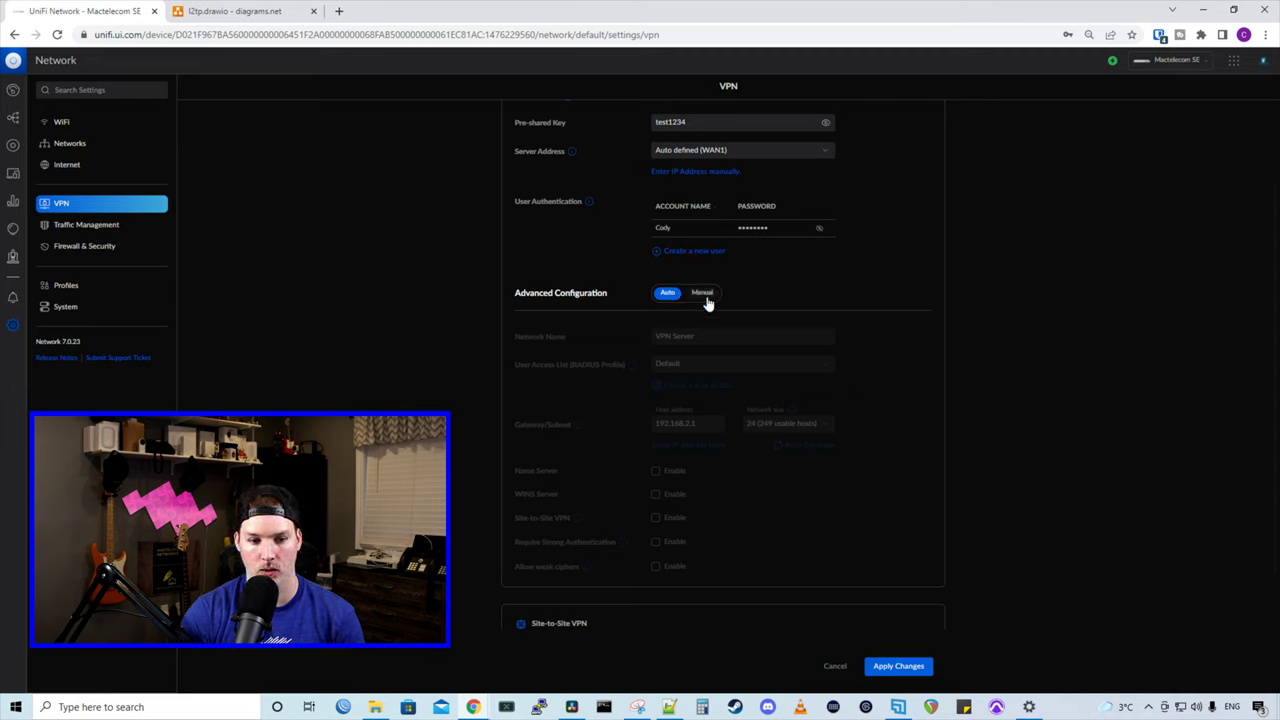
Step: Switch the VPN advanced configuration to Manual and change the gateway to 192.168.68.1
{"action": "left_click", "coordinate": [705, 300]}
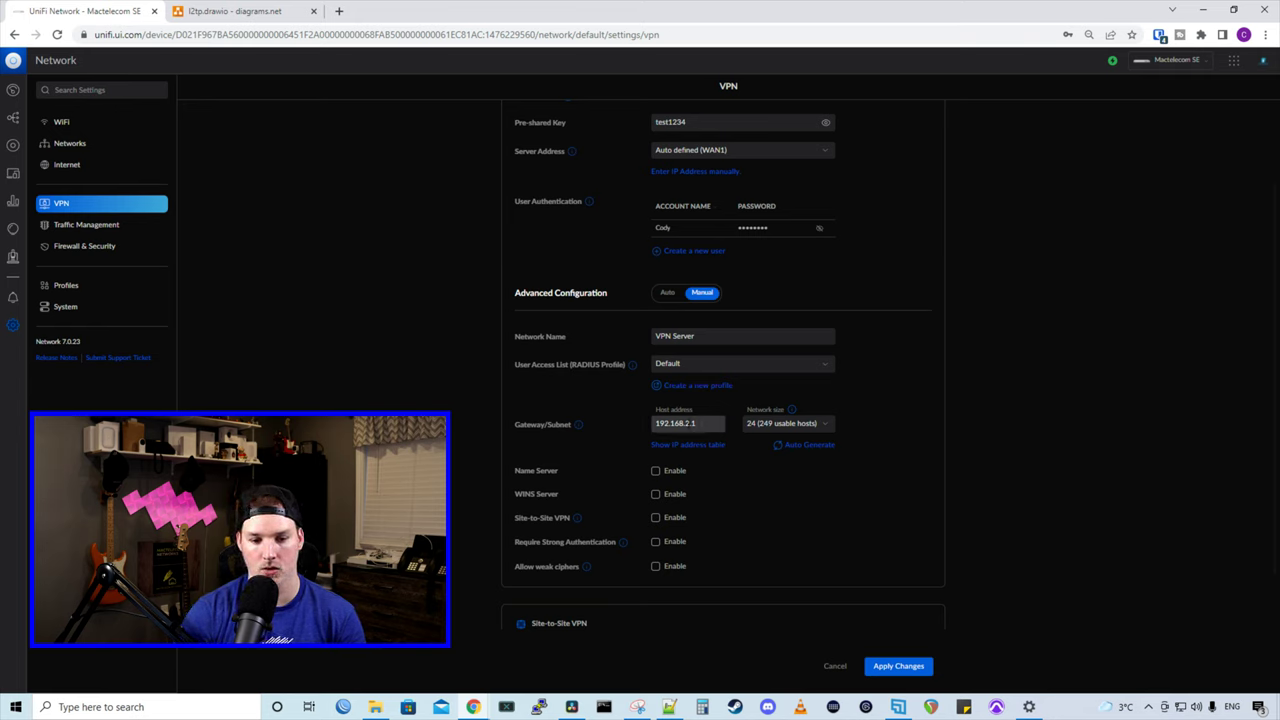
{"action": "left_click", "coordinate": [690, 423]}
{"action": "key", "text": "BackSpace"}
{"action": "type", "text": "68"}
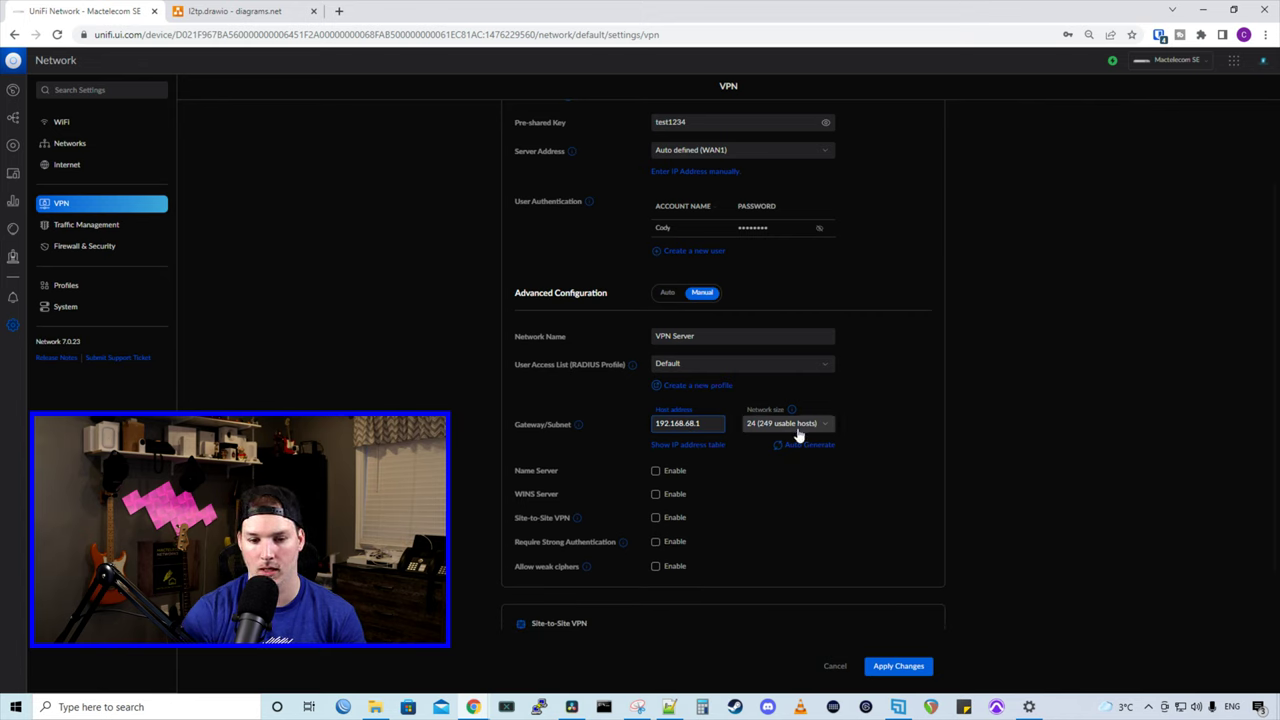
Step: Enable name servers 192.168.10.25 and 1.1.1.1 and require strong authentication
{"action": "left_click", "coordinate": [655, 470]}
{"action": "scroll", "coordinate": [715, 374], "scroll_direction": "down", "scroll_amount": 1}
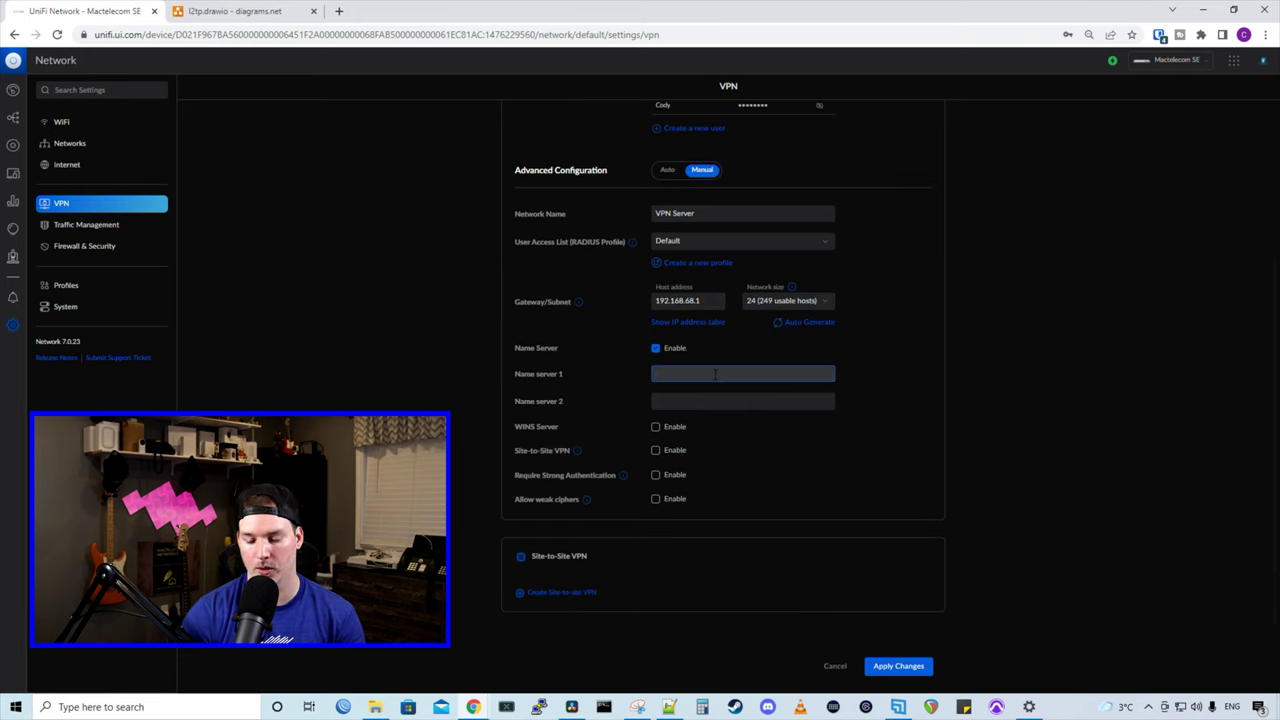
{"action": "type", "text": "192.168.10.25"}
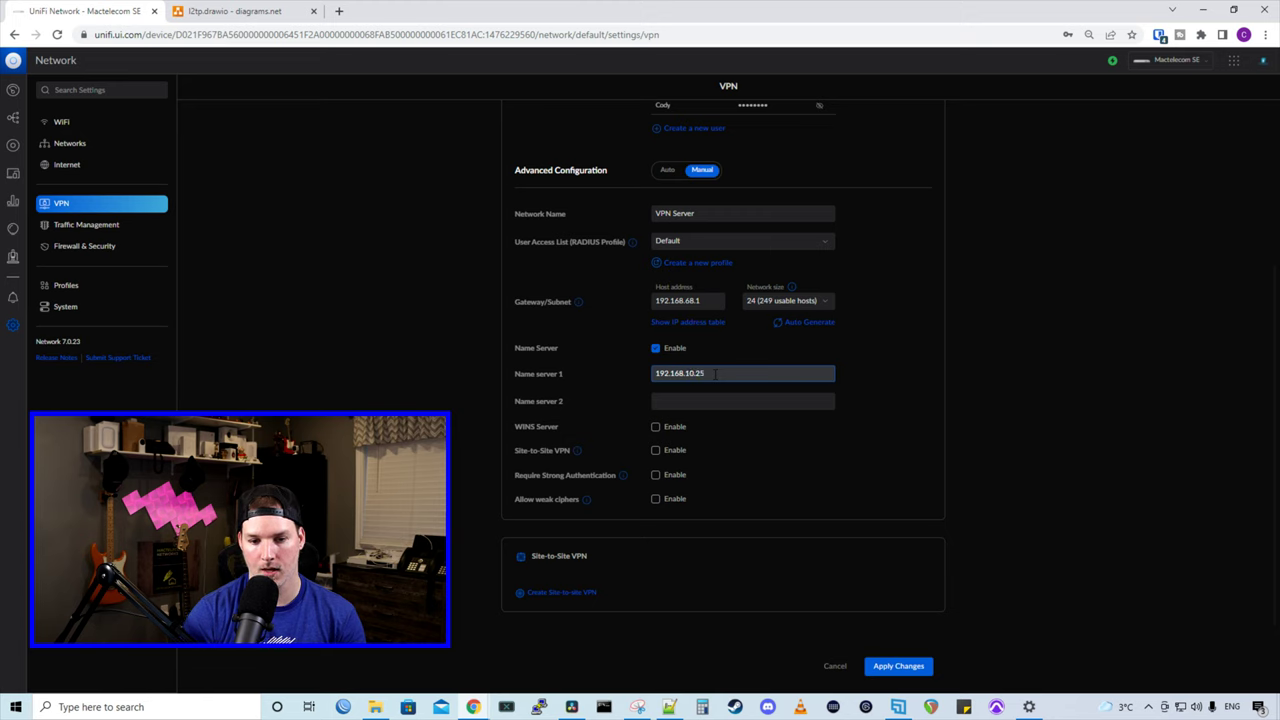
{"action": "left_click", "coordinate": [731, 400]}
{"action": "type", "text": "1.1.1.1"}
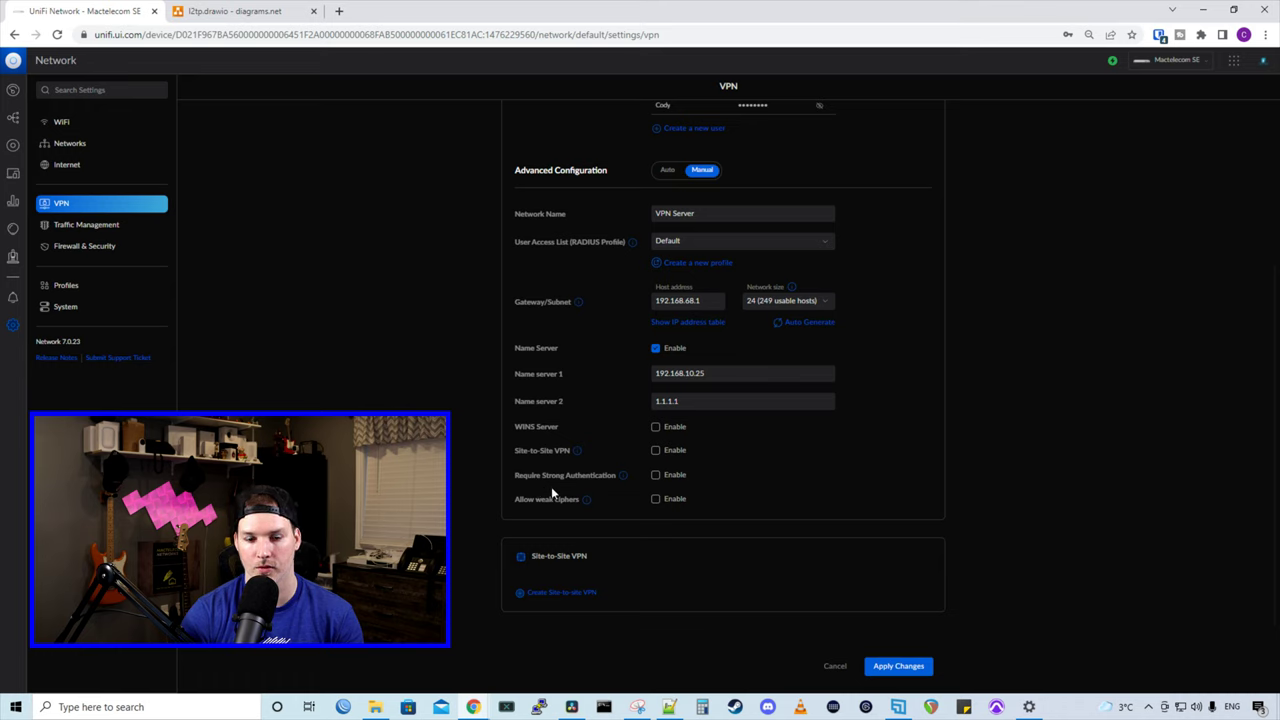
{"action": "left_click", "coordinate": [657, 478]}
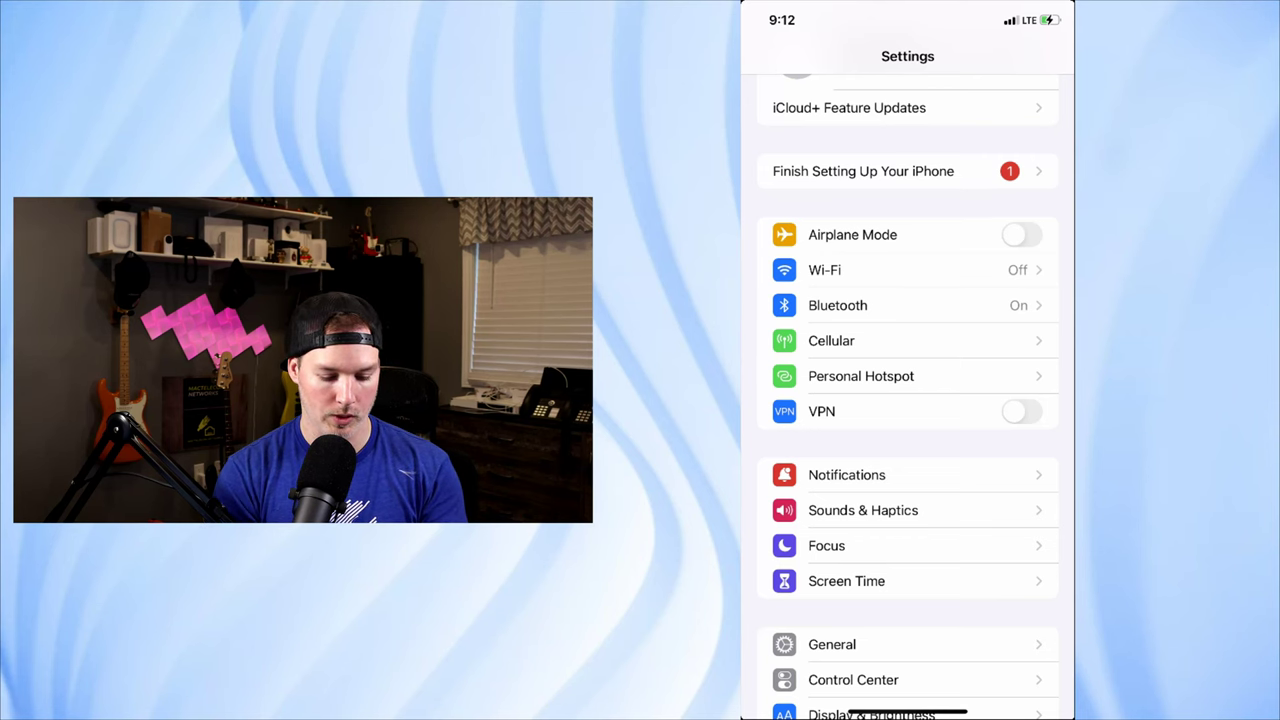
Step: Under General > VPN & Device Management > VPN, add a new configuration of type L2TP
{"action": "scroll", "coordinate": [907, 400], "scroll_direction": "down", "scroll_amount": 2}
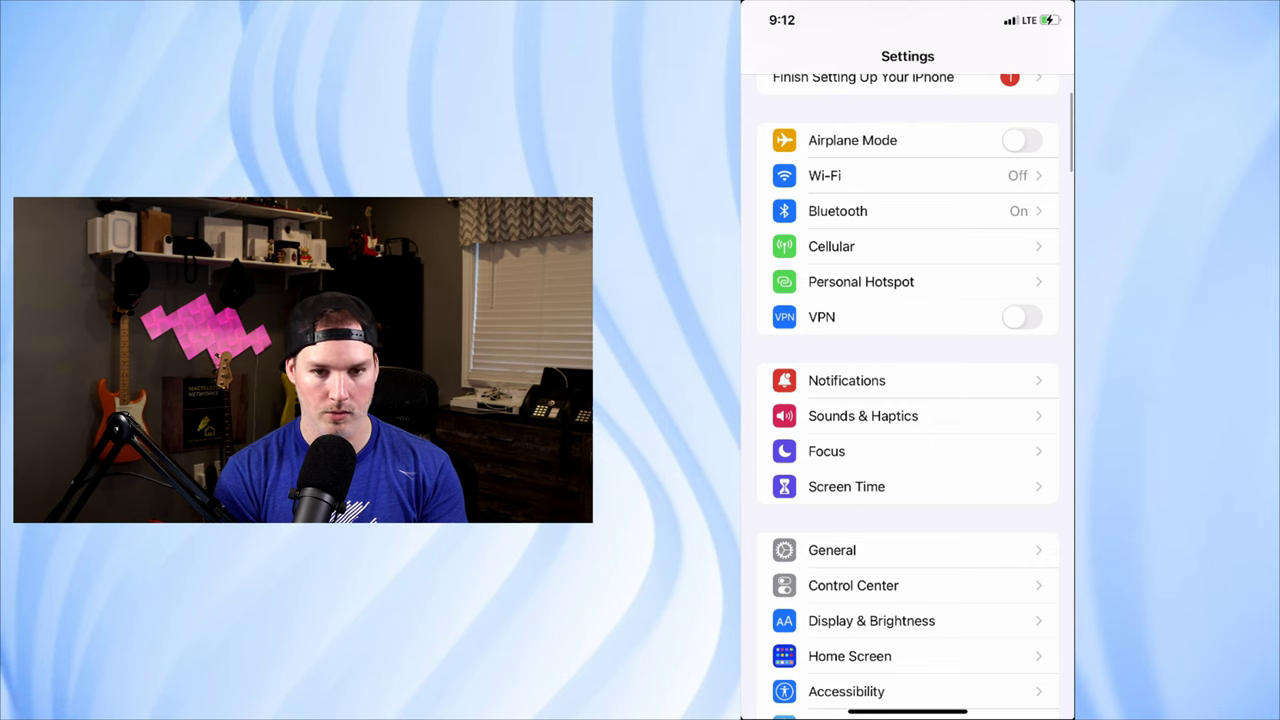
{"action": "left_click", "coordinate": [832, 550]}
{"action": "scroll", "coordinate": [907, 400], "scroll_direction": "down", "scroll_amount": 2}
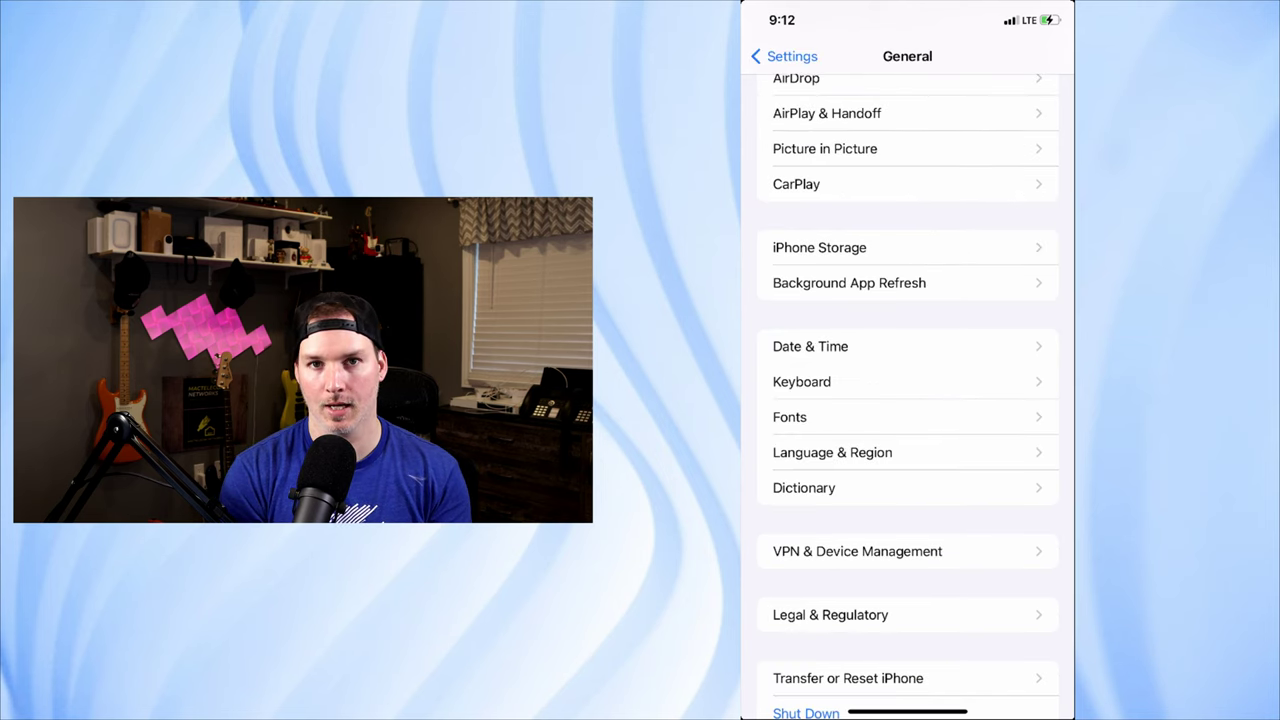
{"action": "left_click", "coordinate": [857, 551]}
{"action": "left_click", "coordinate": [843, 117]}
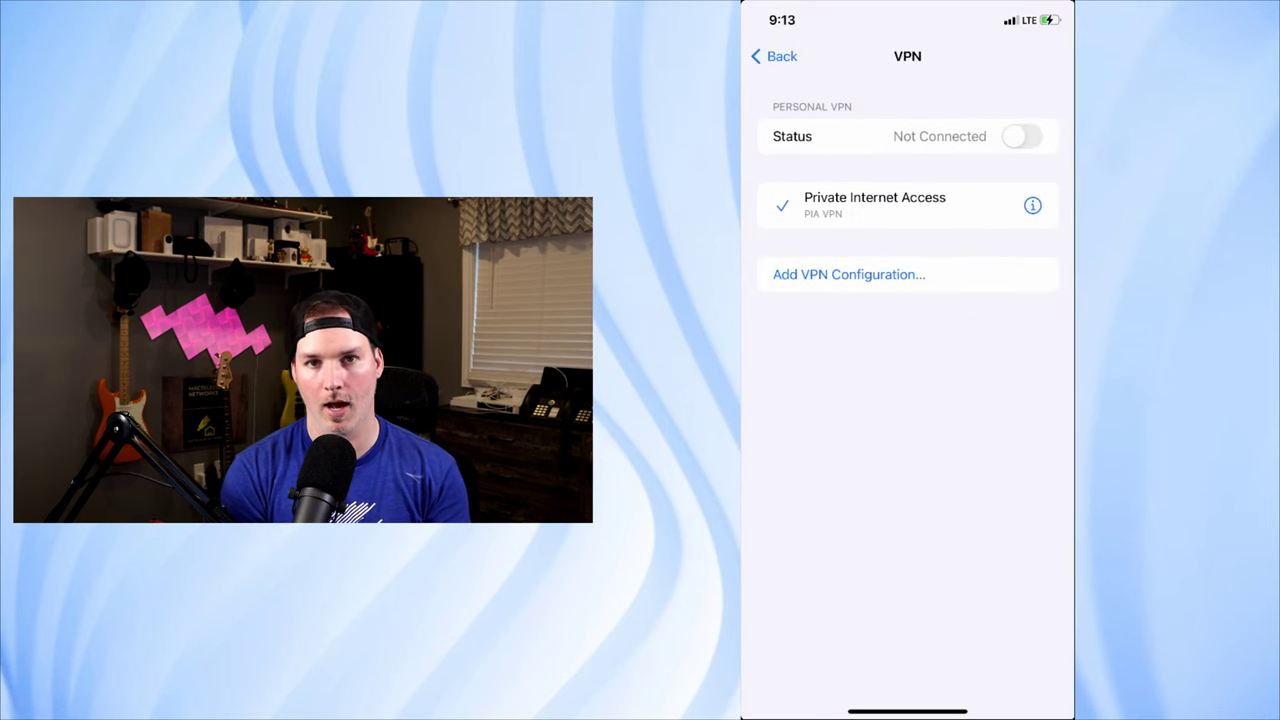
{"action": "left_click", "coordinate": [849, 274]}
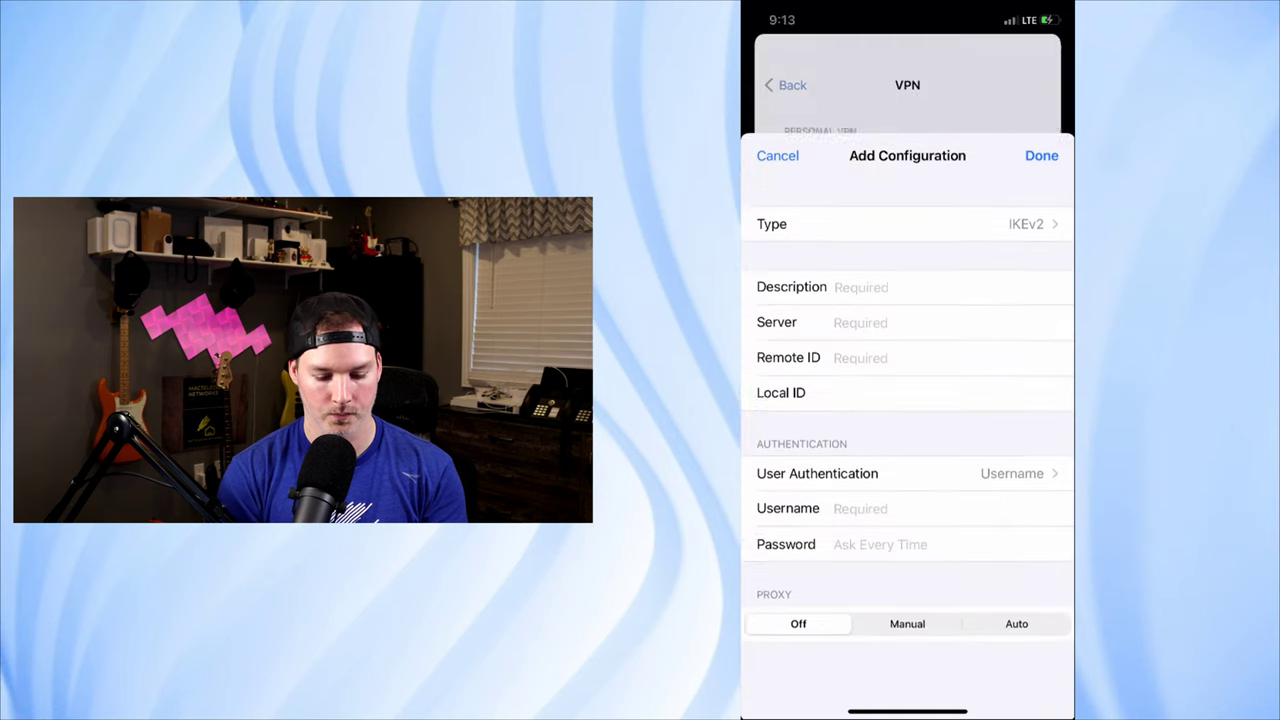
{"action": "left_click", "coordinate": [900, 137]}
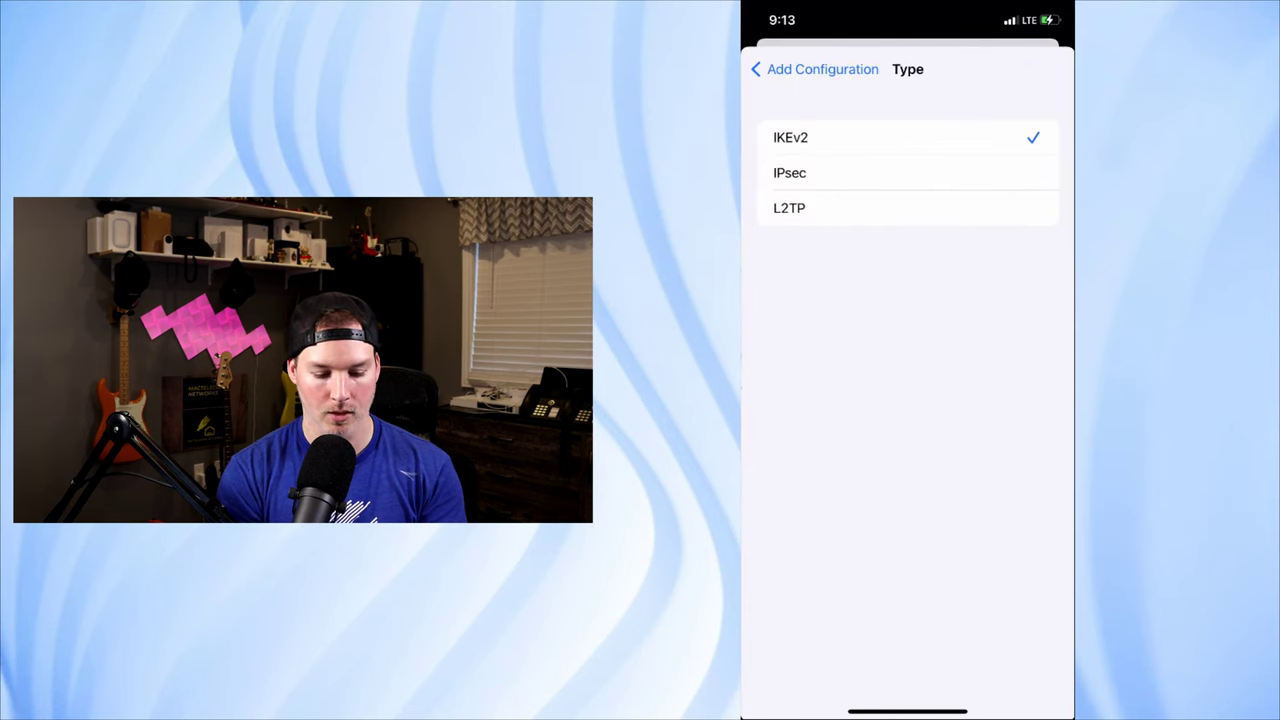
{"action": "left_click", "coordinate": [789, 208]}
{"action": "left_click", "coordinate": [815, 69]}
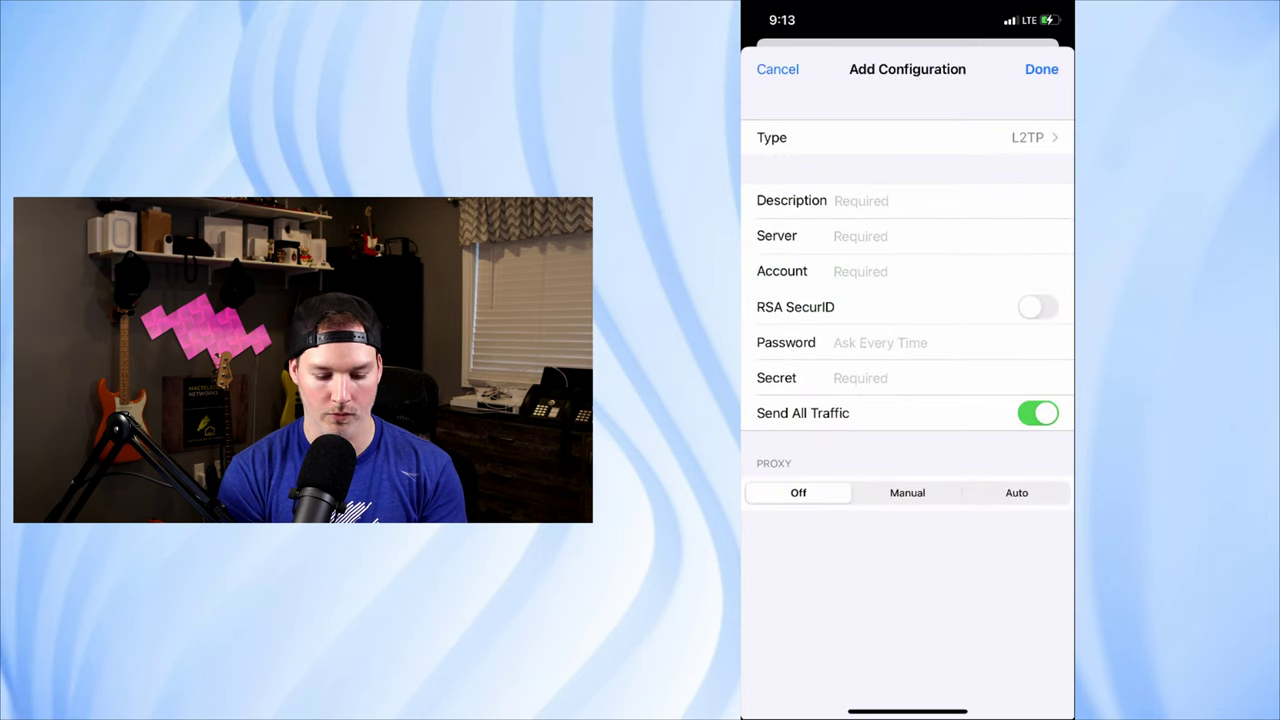
Step: Name the configuration YouTube and fill in the server, account, password and shared secret
{"action": "left_click", "coordinate": [860, 200]}
{"action": "type", "text": "Yourub"}
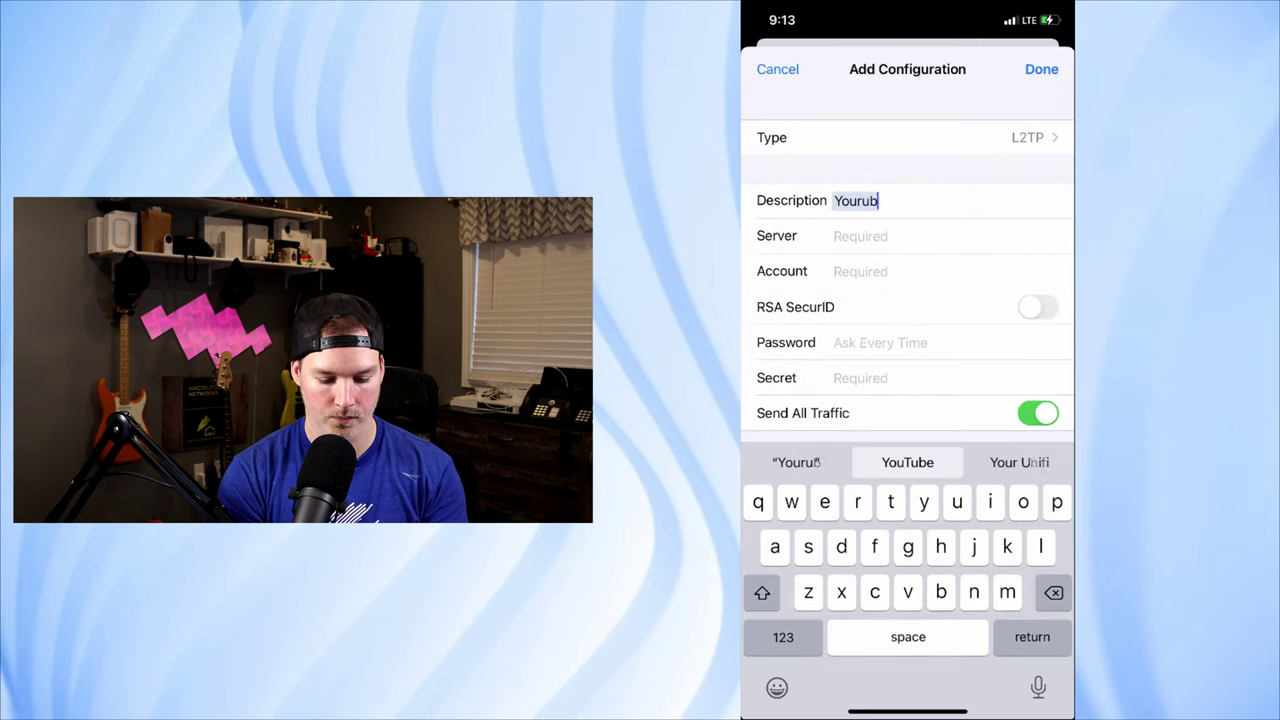
{"action": "type", "text": "e"}
{"action": "left_click", "coordinate": [907, 462]}
{"action": "left_click", "coordinate": [860, 236]}
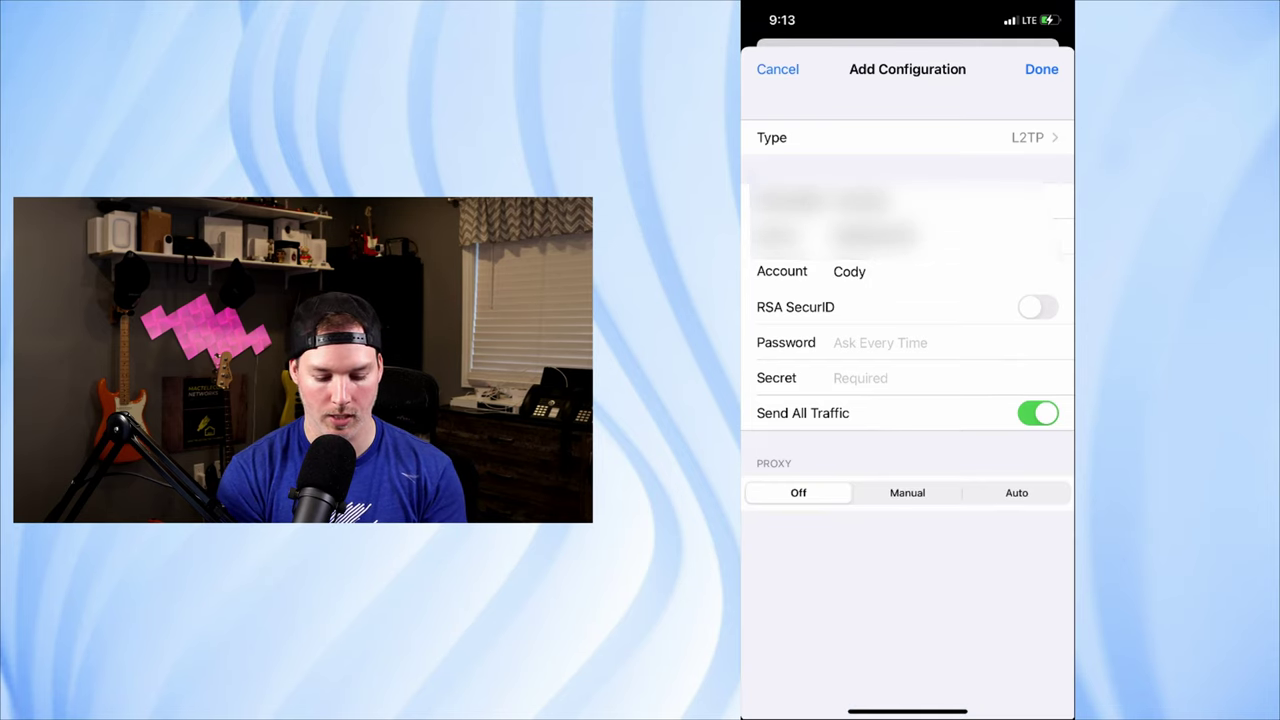
{"action": "left_click", "coordinate": [880, 342]}
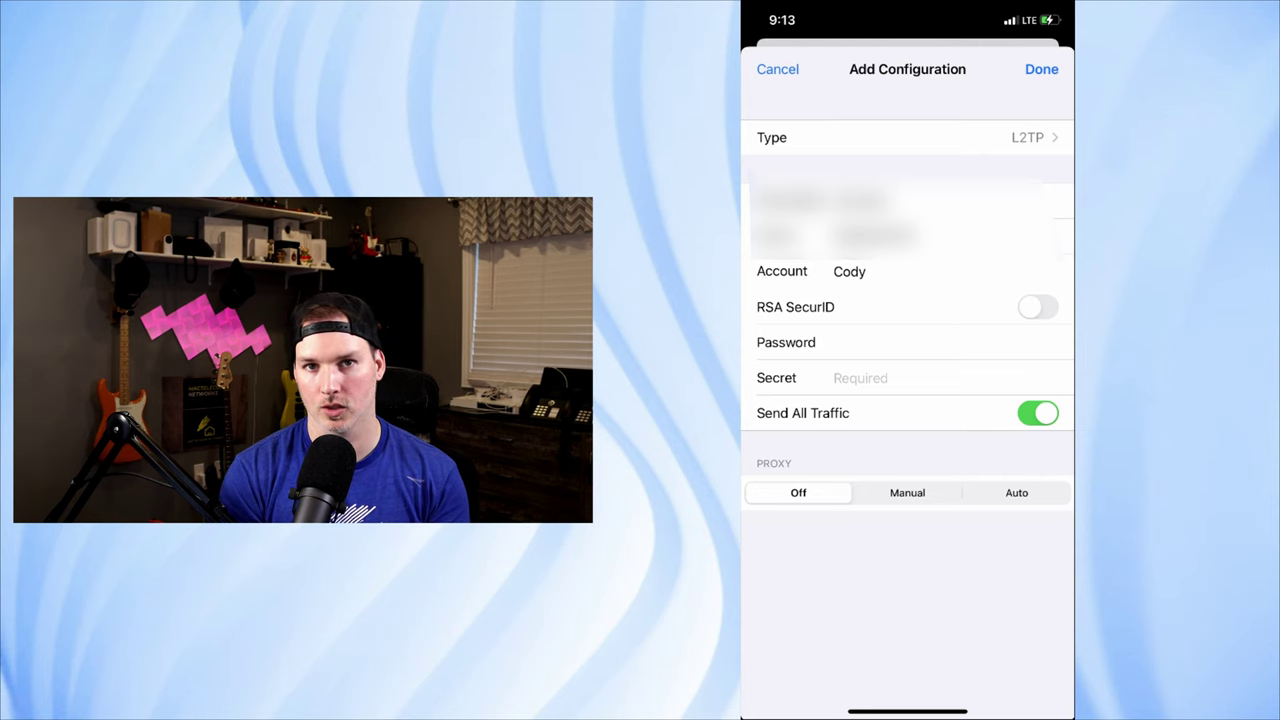
{"action": "left_click", "coordinate": [880, 377]}
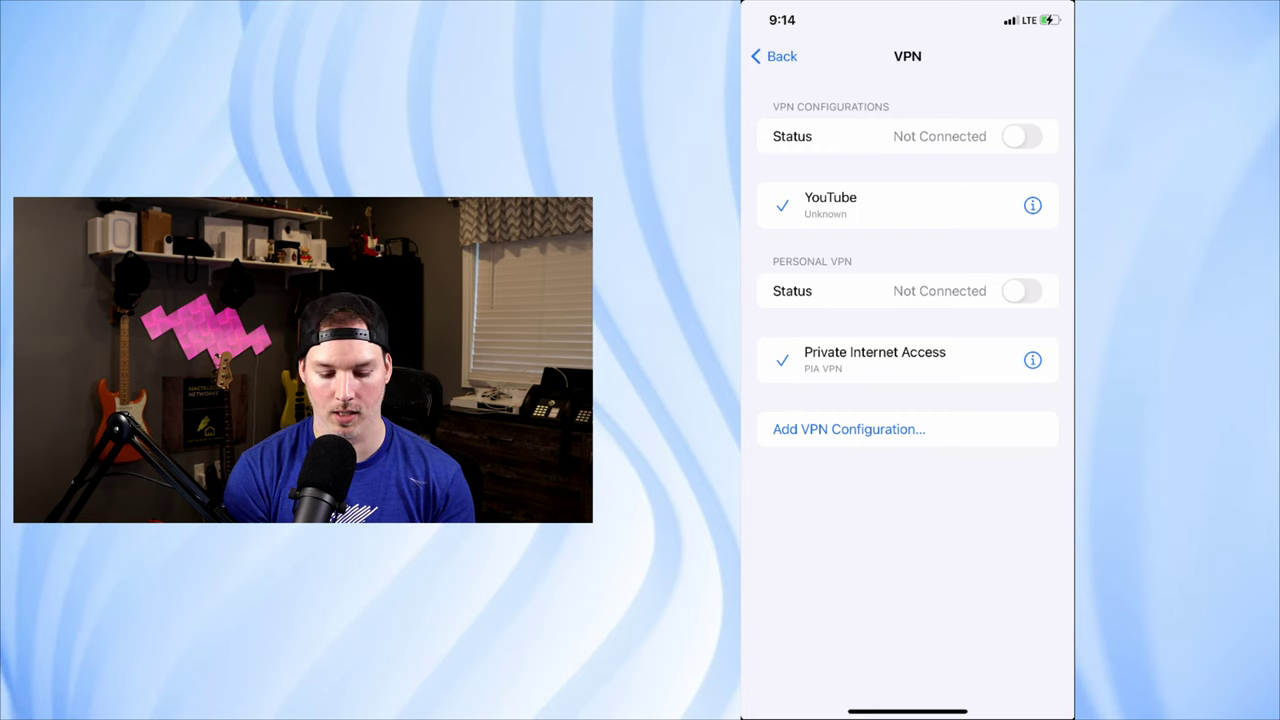
Step: Turn on the YouTube VPN and ping 192.168.10.15, getting 7 of 7 replies
{"action": "left_click", "coordinate": [1021, 136]}
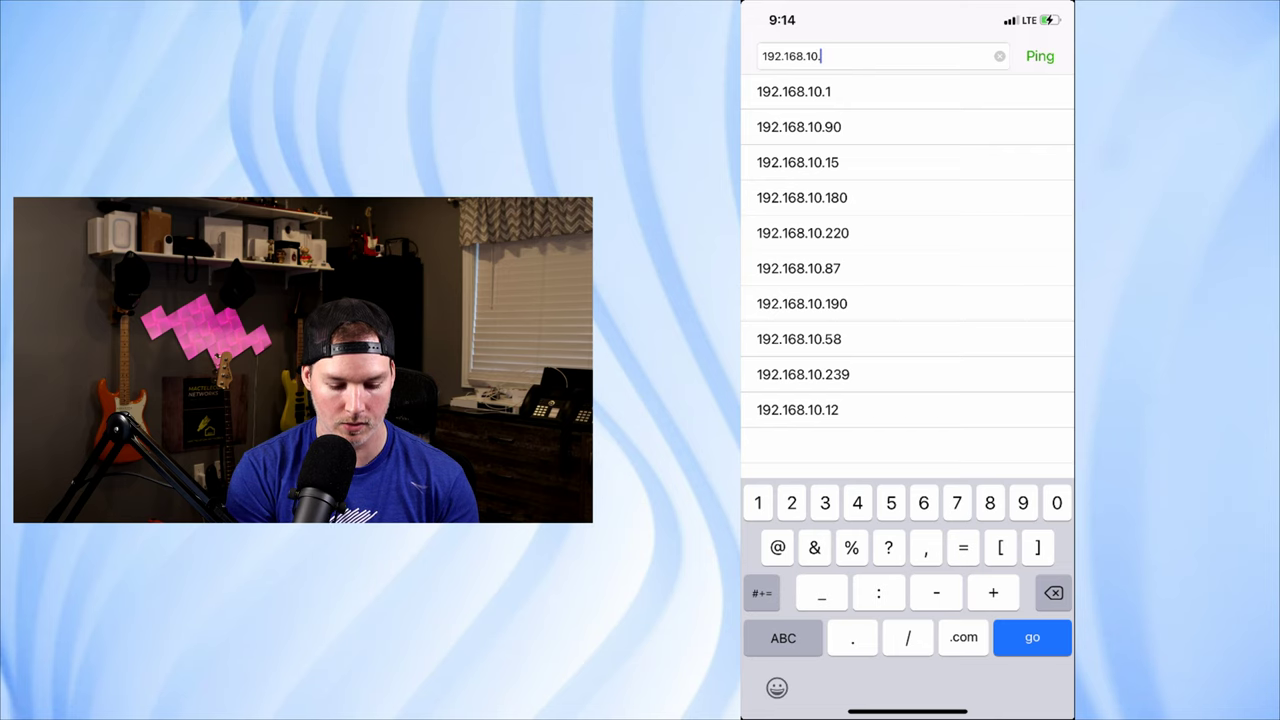
{"action": "type", "text": "15"}
{"action": "key", "text": "Return"}
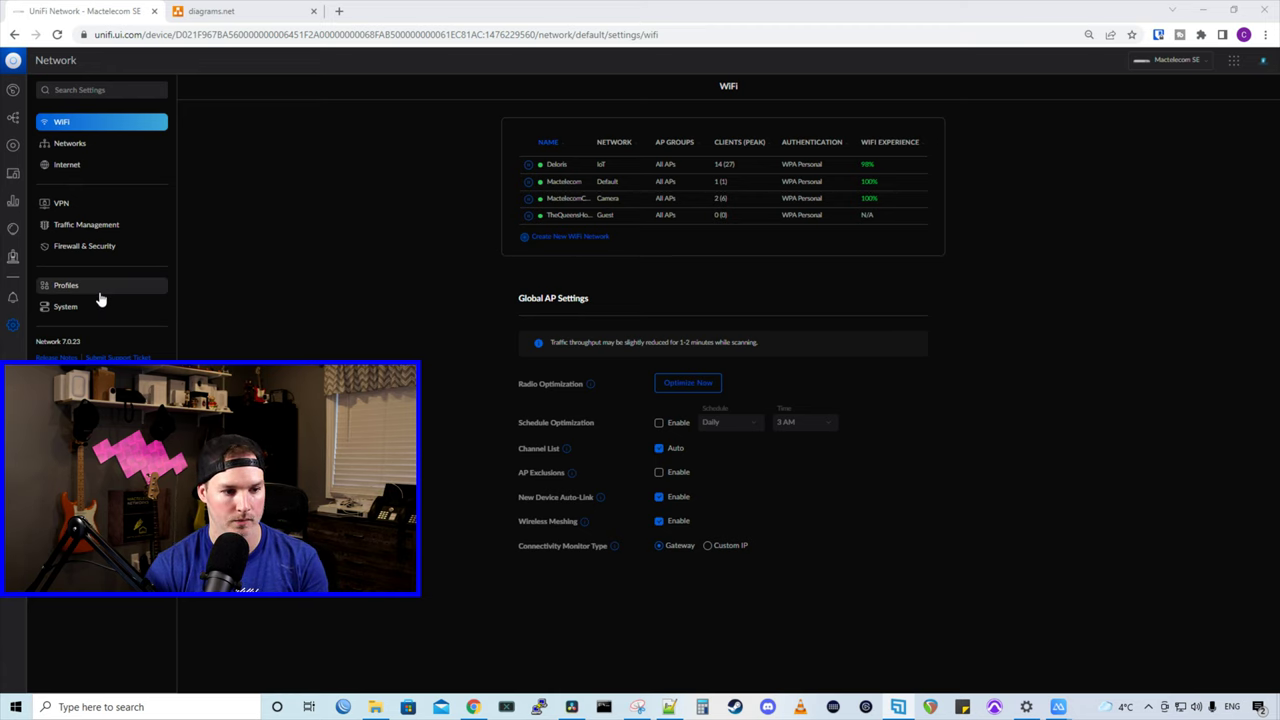
Step: Check the RFC1918 group's 192.168.0.0/16, 172.16.0.0/12 and 10.0.0.0/8 subnets, then begin a new firewall rule
{"action": "left_click", "coordinate": [56, 289]}
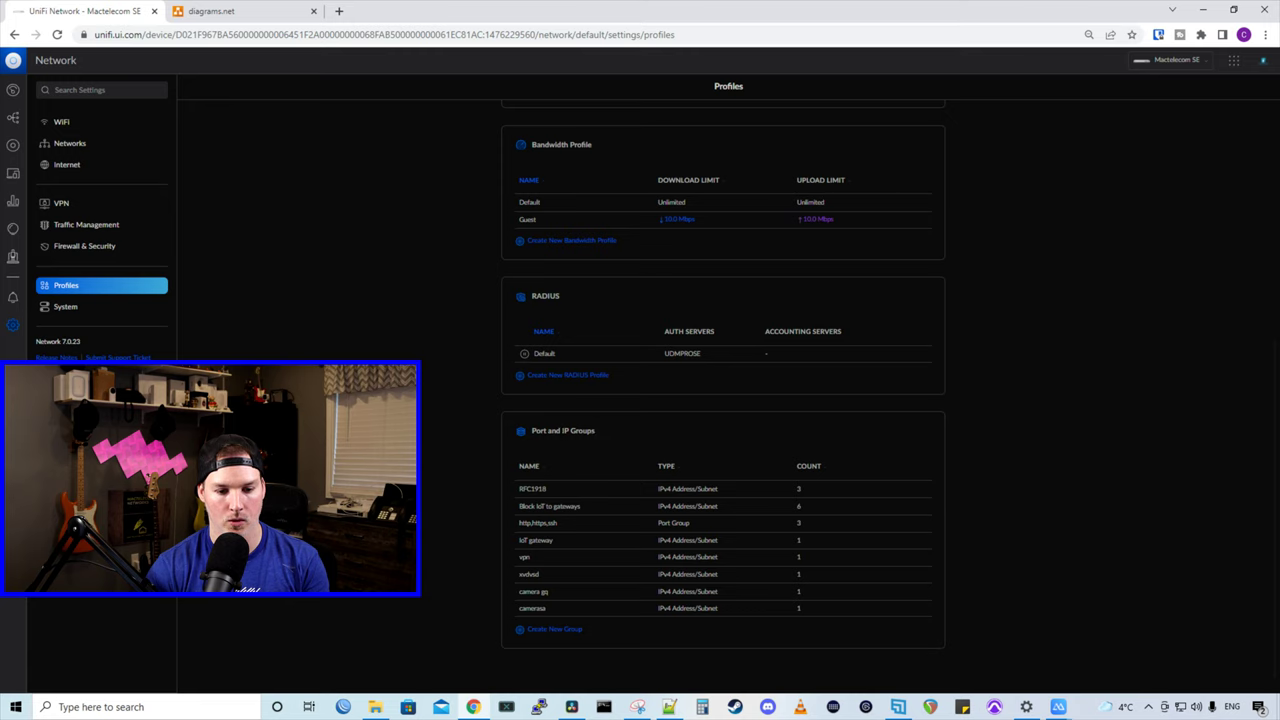
{"action": "left_click", "coordinate": [563, 494]}
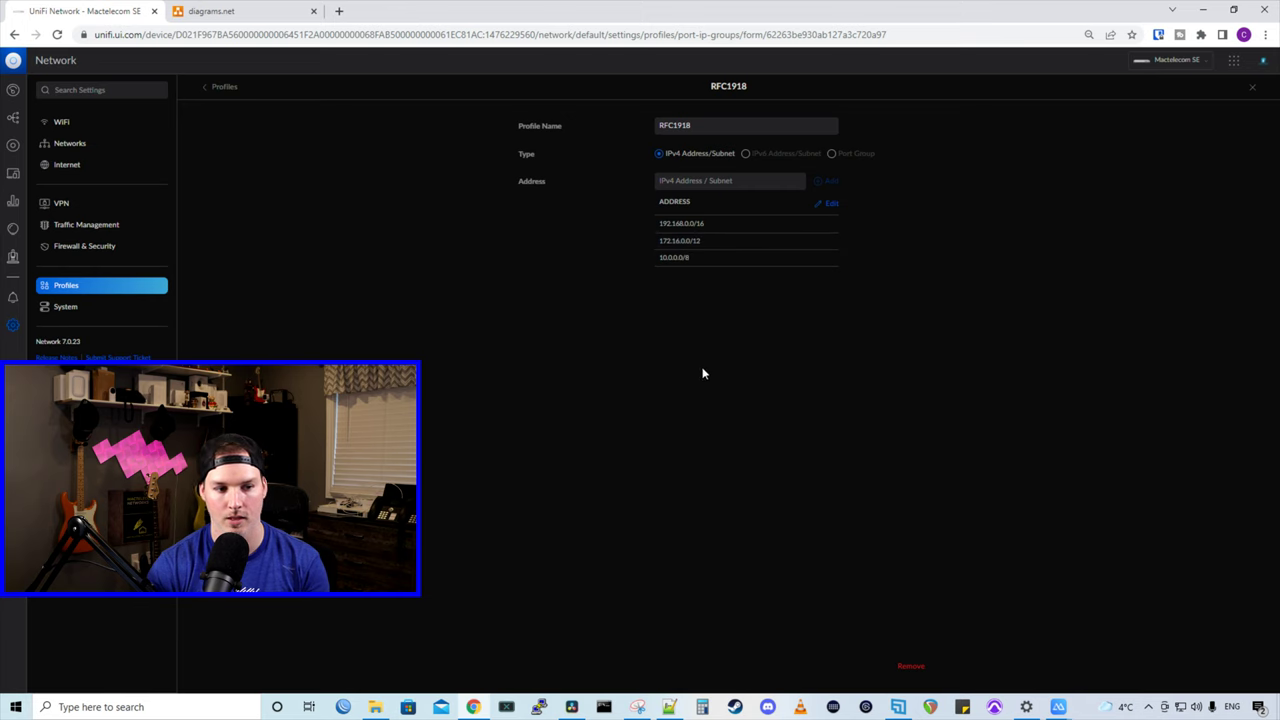
{"action": "left_click", "coordinate": [98, 248]}
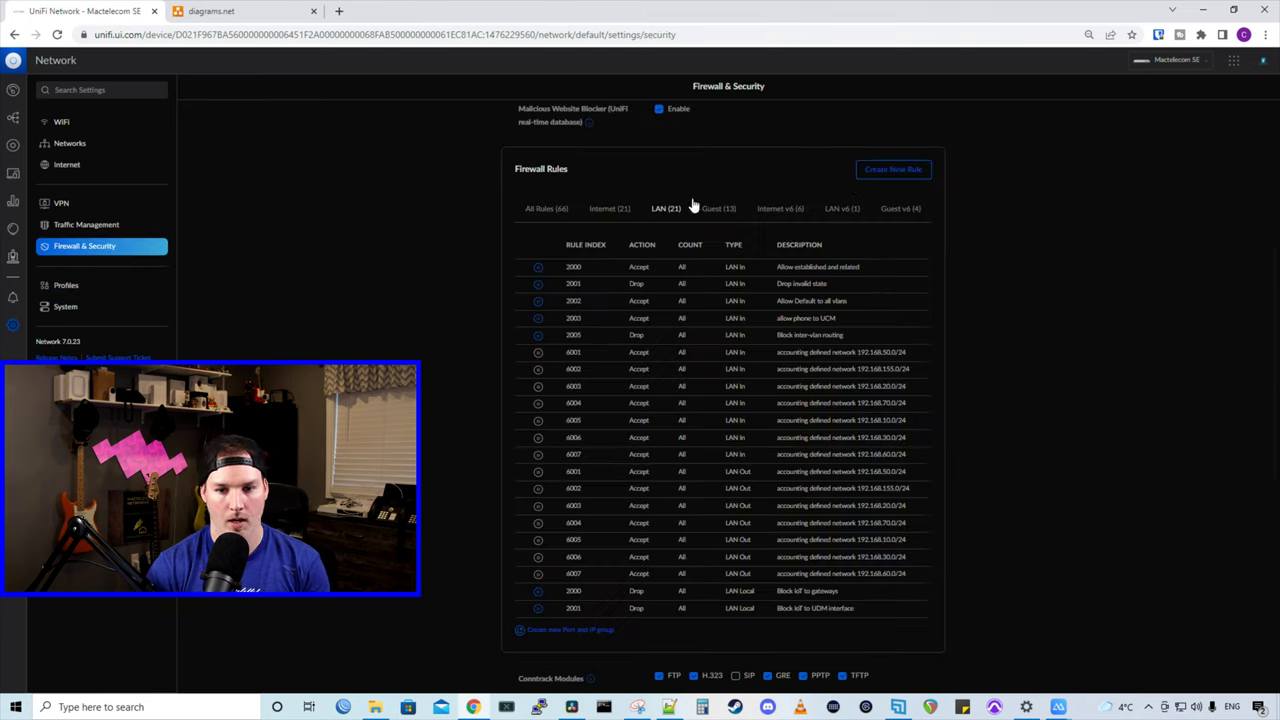
{"action": "left_click", "coordinate": [884, 172]}
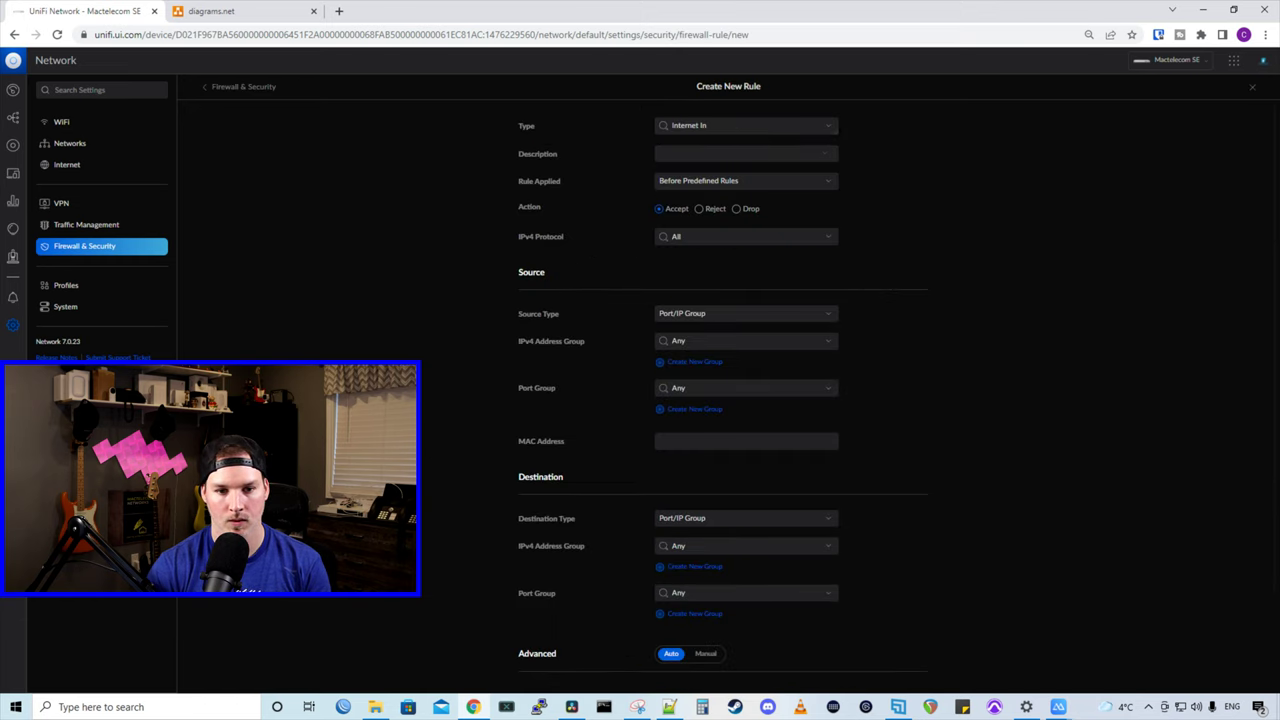
Step: Make the rule LAN Out, described 'Block VPN to networks', with action Drop
{"action": "left_click", "coordinate": [751, 126]}
{"action": "scroll", "coordinate": [720, 180], "scroll_direction": "down", "scroll_amount": 2}
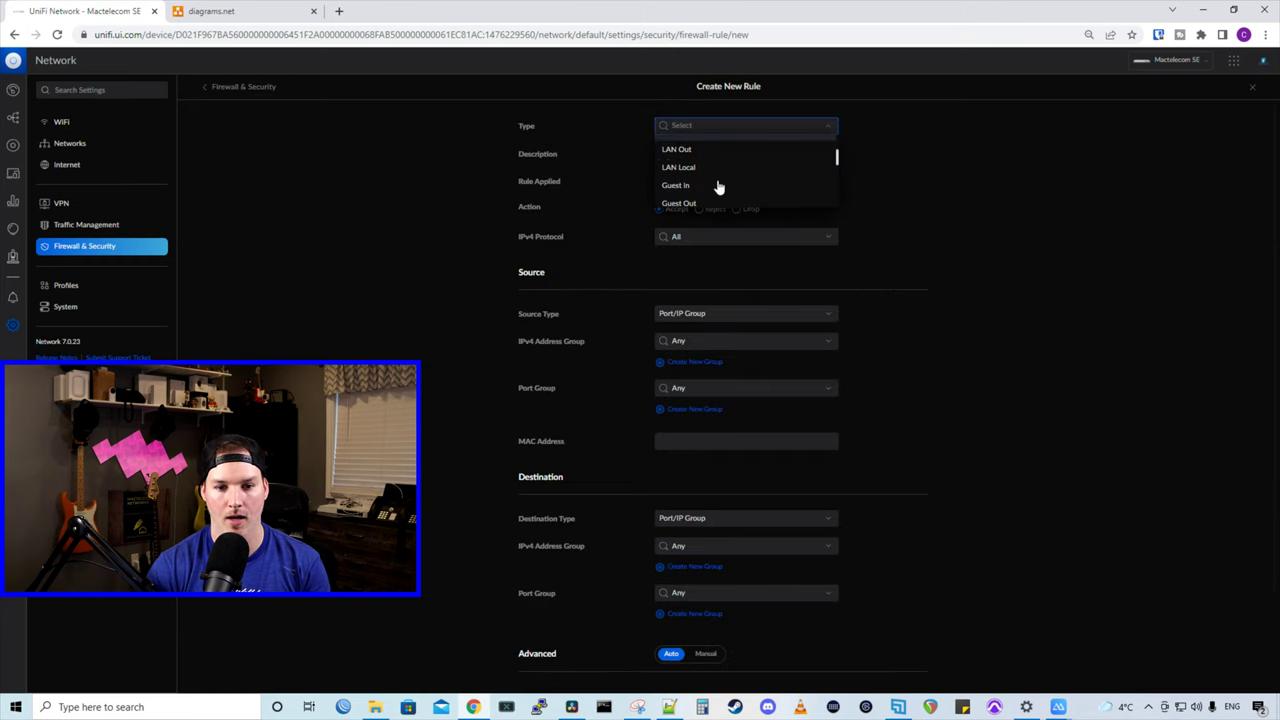
{"action": "left_click", "coordinate": [683, 152]}
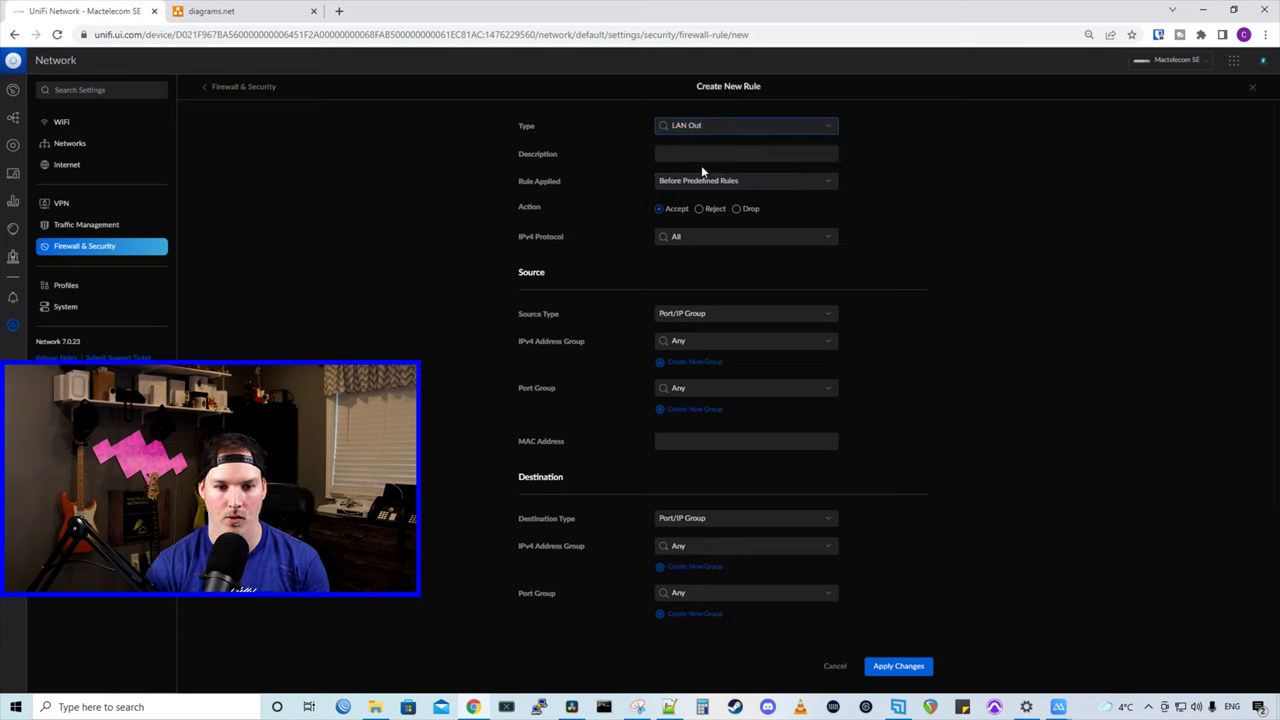
{"action": "left_click", "coordinate": [707, 154]}
{"action": "type", "text": "Block"}
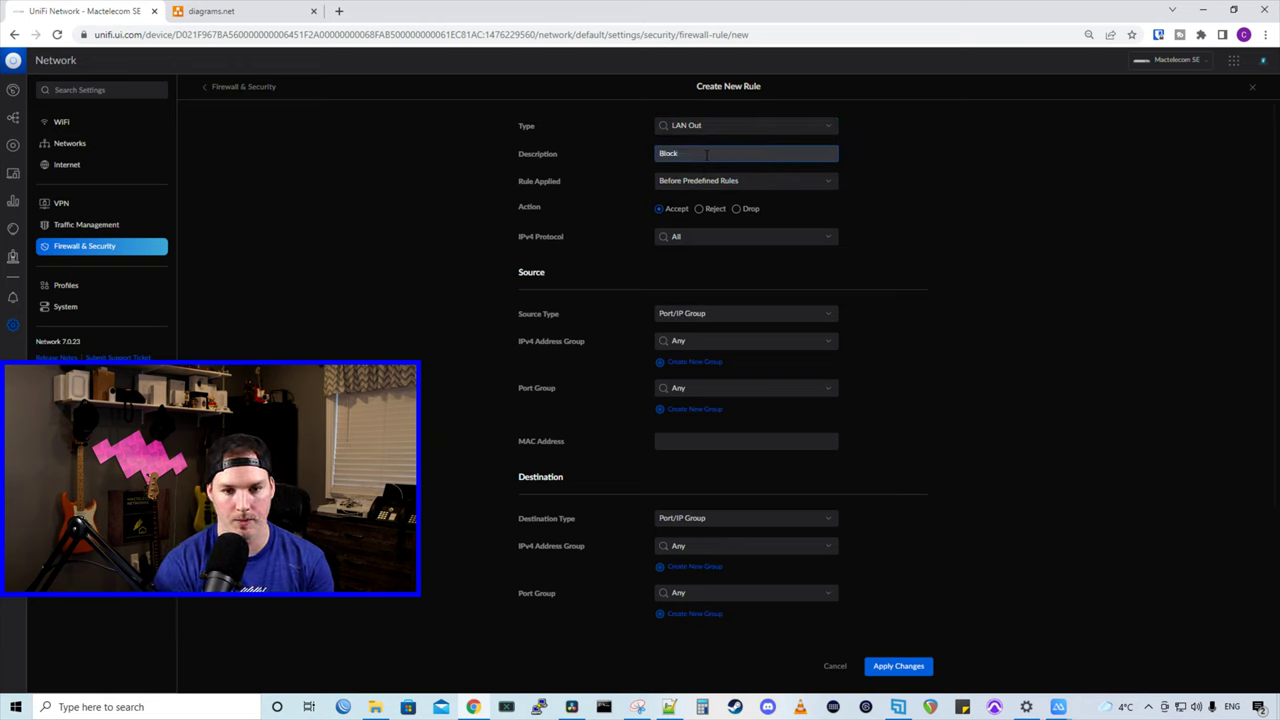
{"action": "type", "text": " VPN to networks"}
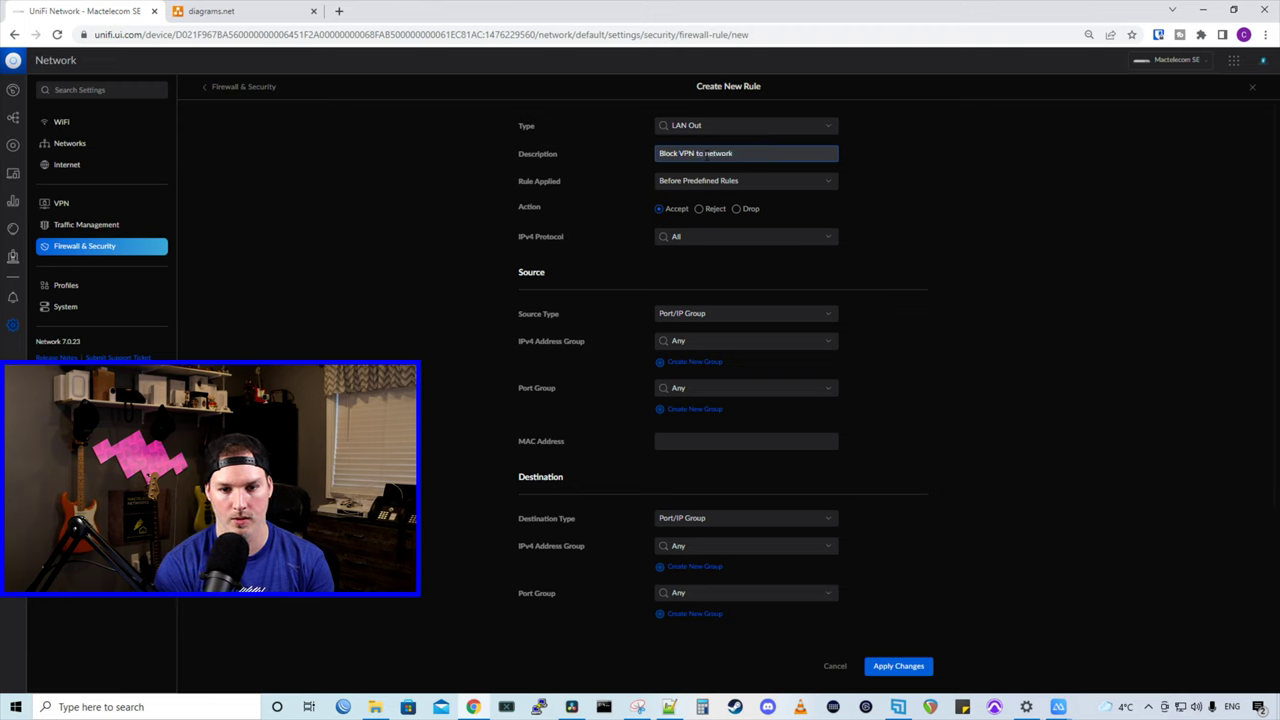
{"action": "left_click", "coordinate": [737, 214]}
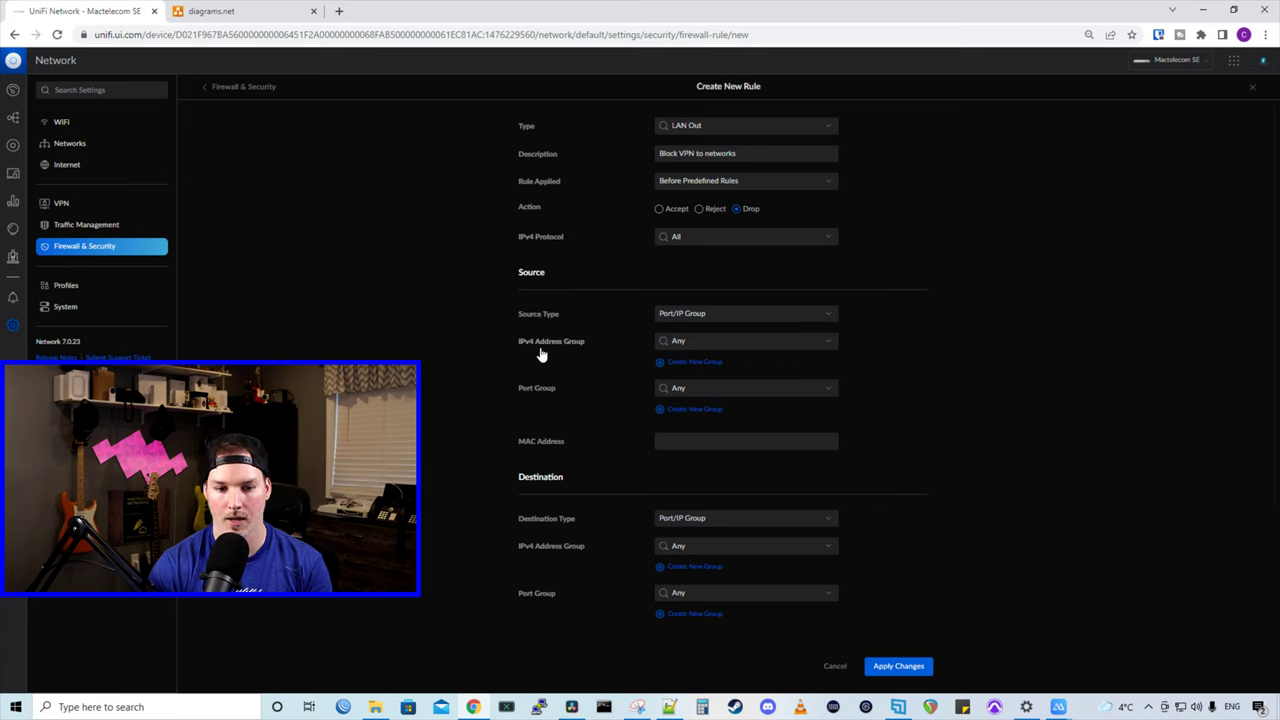
Step: Set both source and destination IPv4 address groups to RFC1918
{"action": "left_click", "coordinate": [690, 341]}
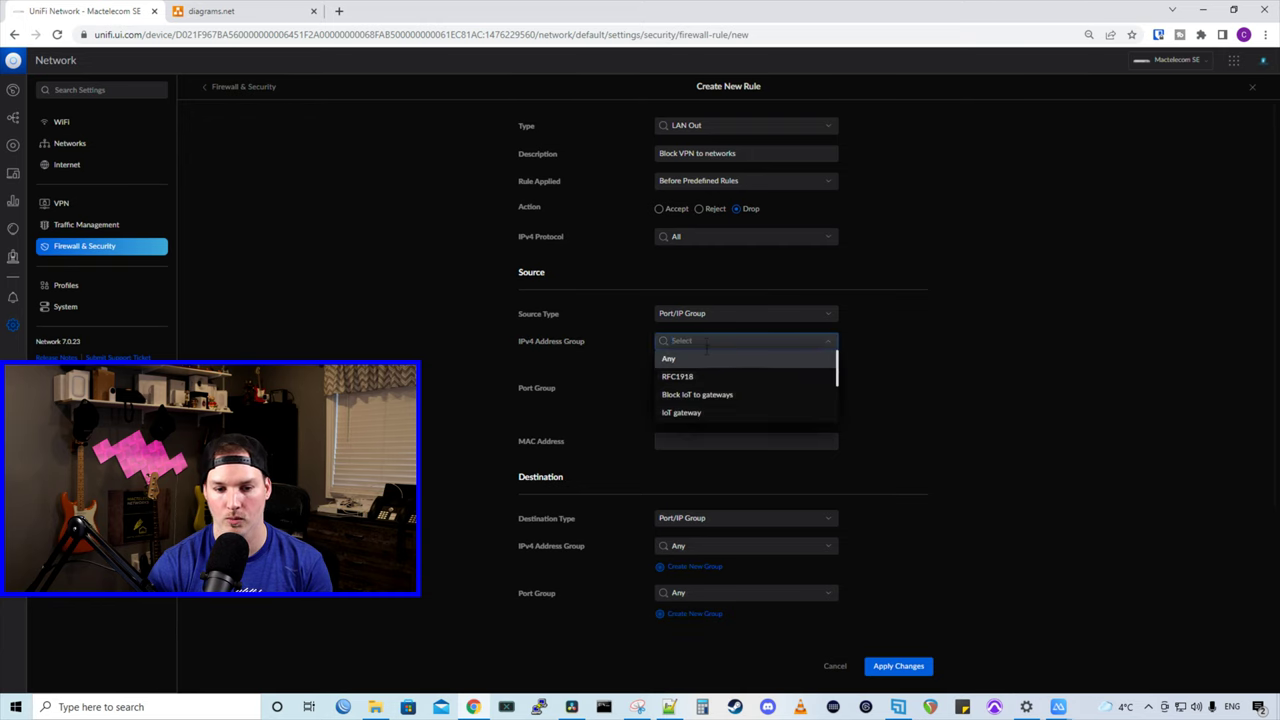
{"action": "left_click", "coordinate": [690, 376]}
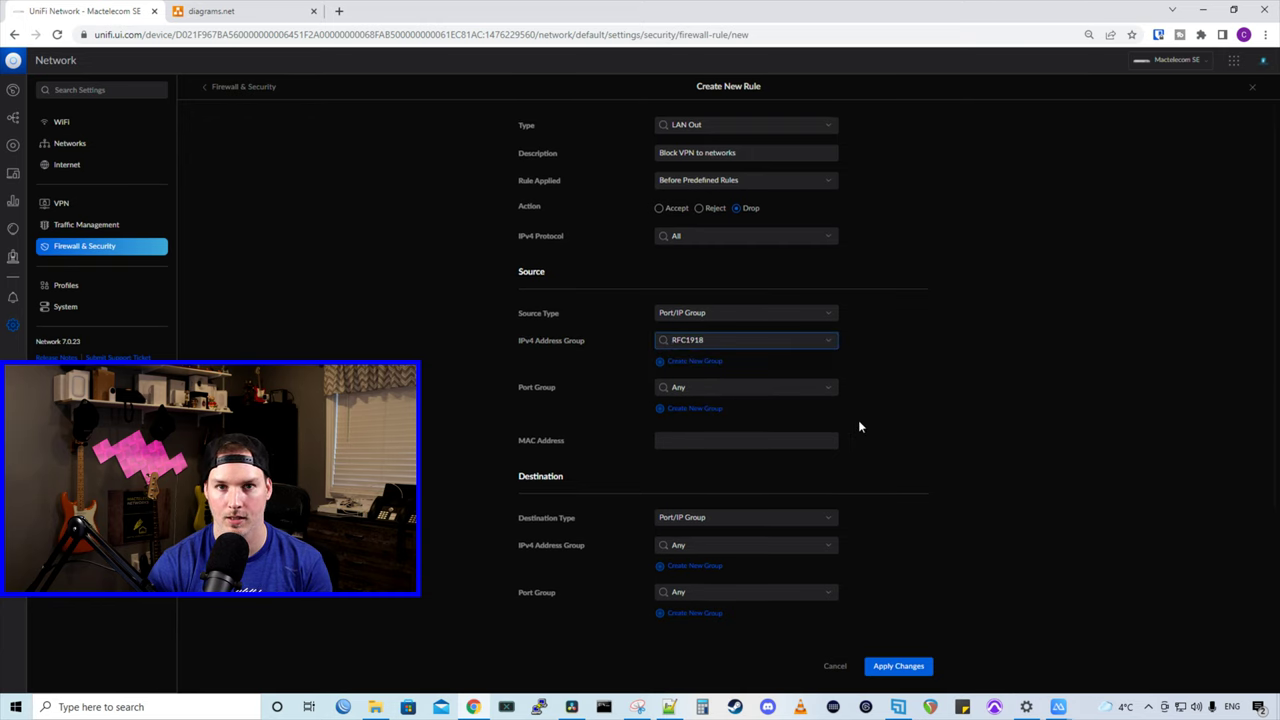
{"action": "scroll", "coordinate": [858, 420], "scroll_direction": "down", "scroll_amount": 2}
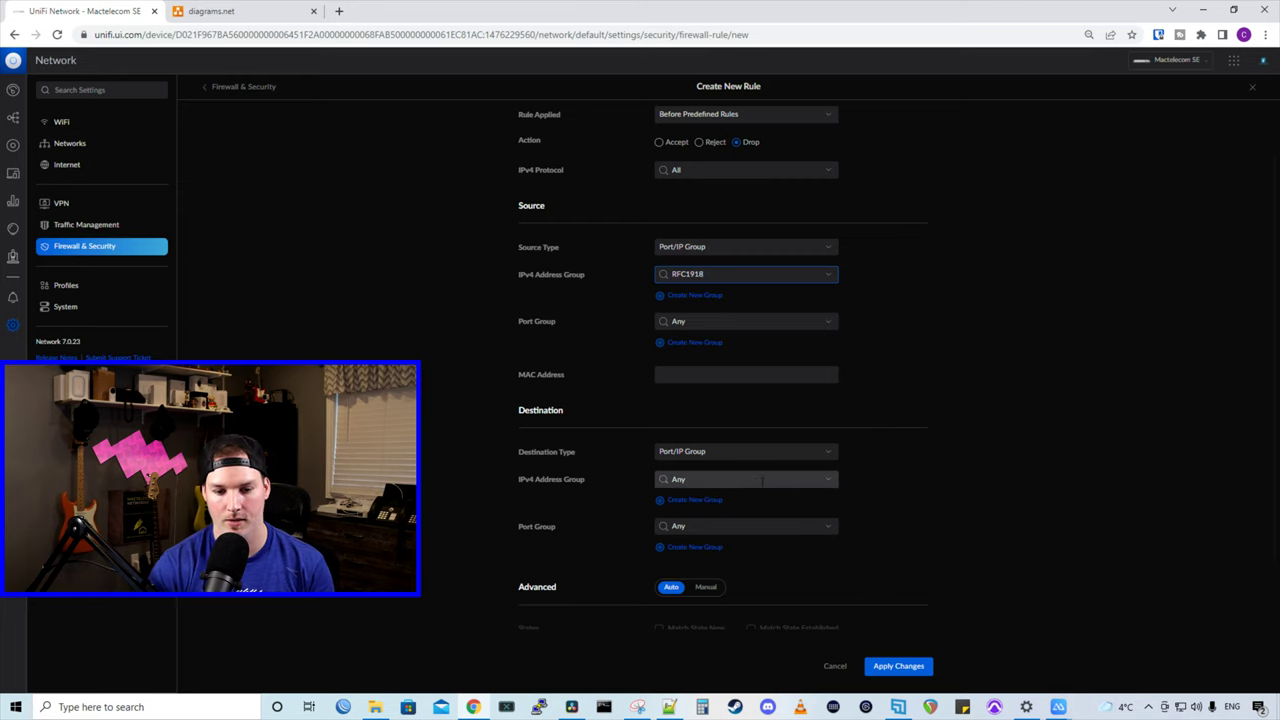
{"action": "left_click", "coordinate": [688, 480]}
{"action": "left_click", "coordinate": [684, 514]}
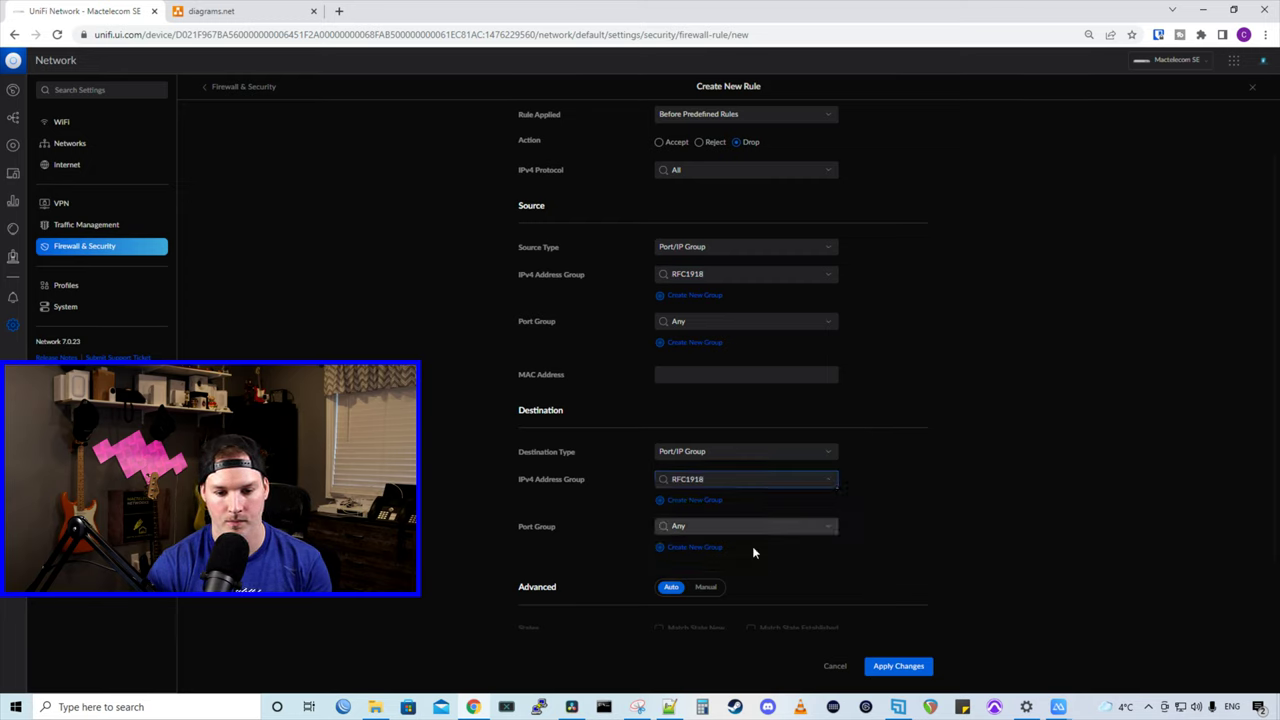
Step: Save the Block VPN rule and re-ping 192.168.10.15, which now times out with 100% loss
{"action": "left_click", "coordinate": [909, 666]}
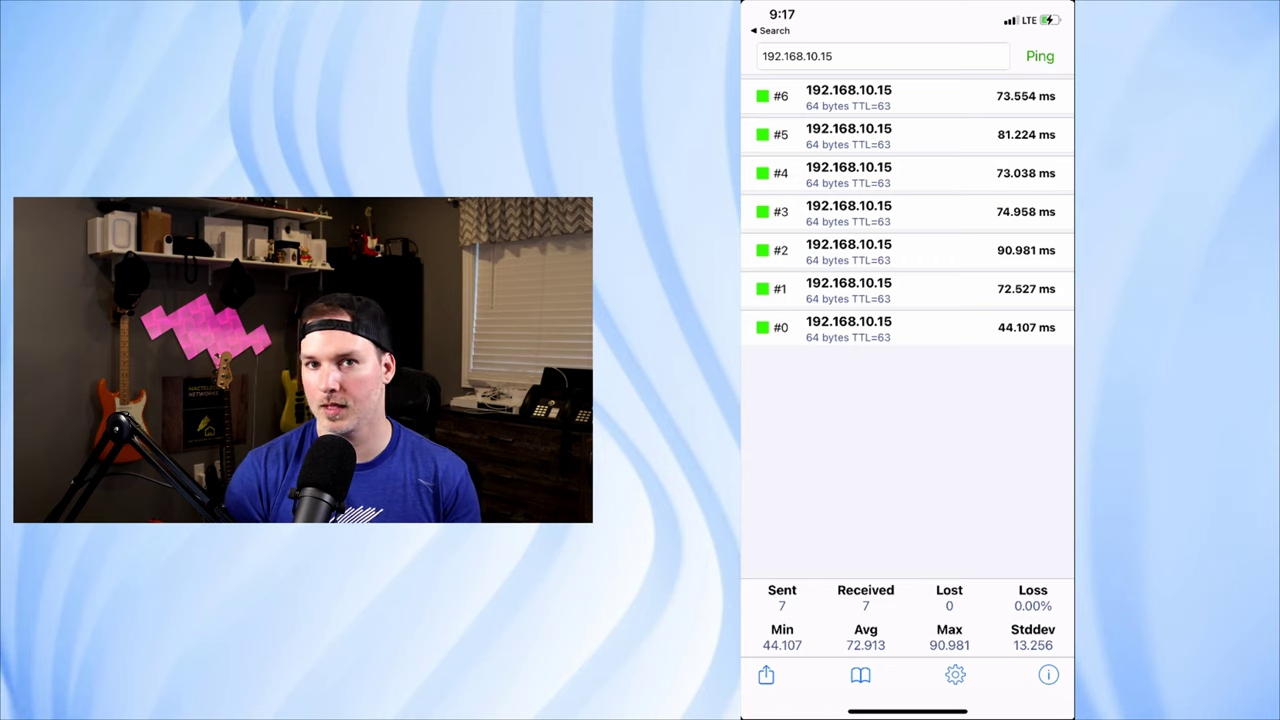
{"action": "left_click", "coordinate": [1040, 56]}
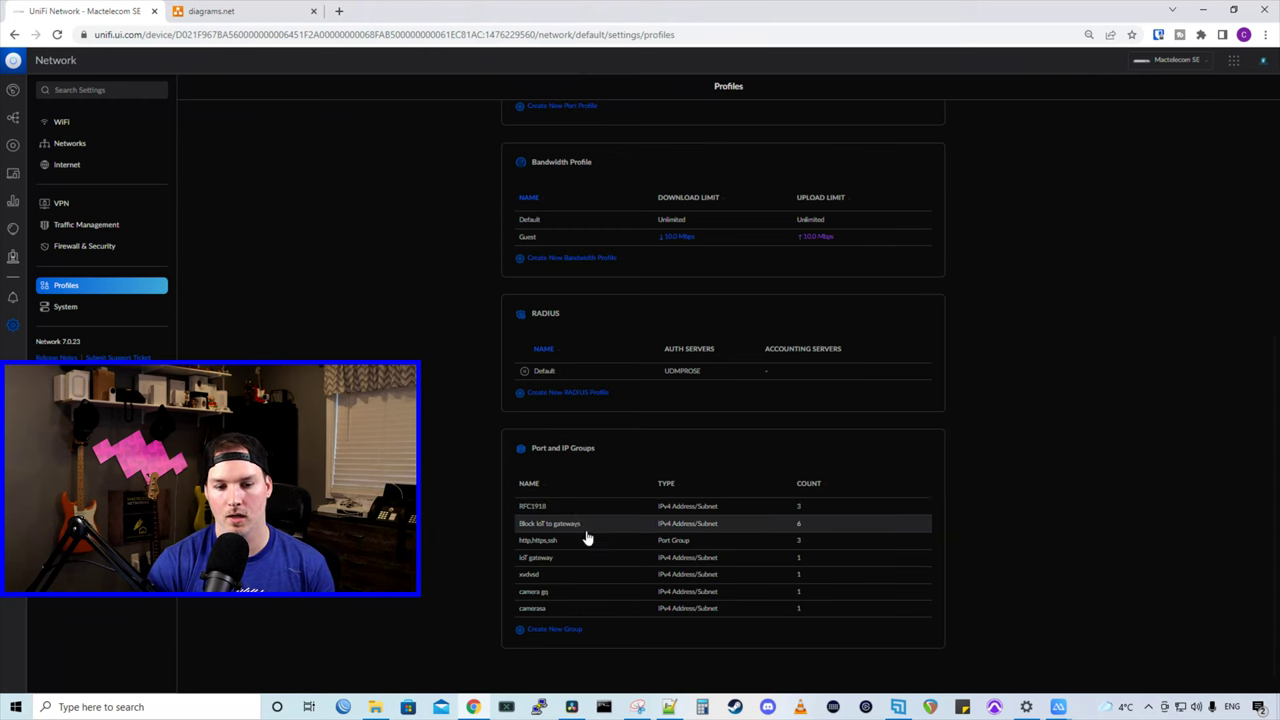
Step: Create IPv4 address group 'VPN Users' containing 192.168.68.0/24 and apply the changes
{"action": "left_click", "coordinate": [553, 630]}
{"action": "left_click", "coordinate": [700, 126]}
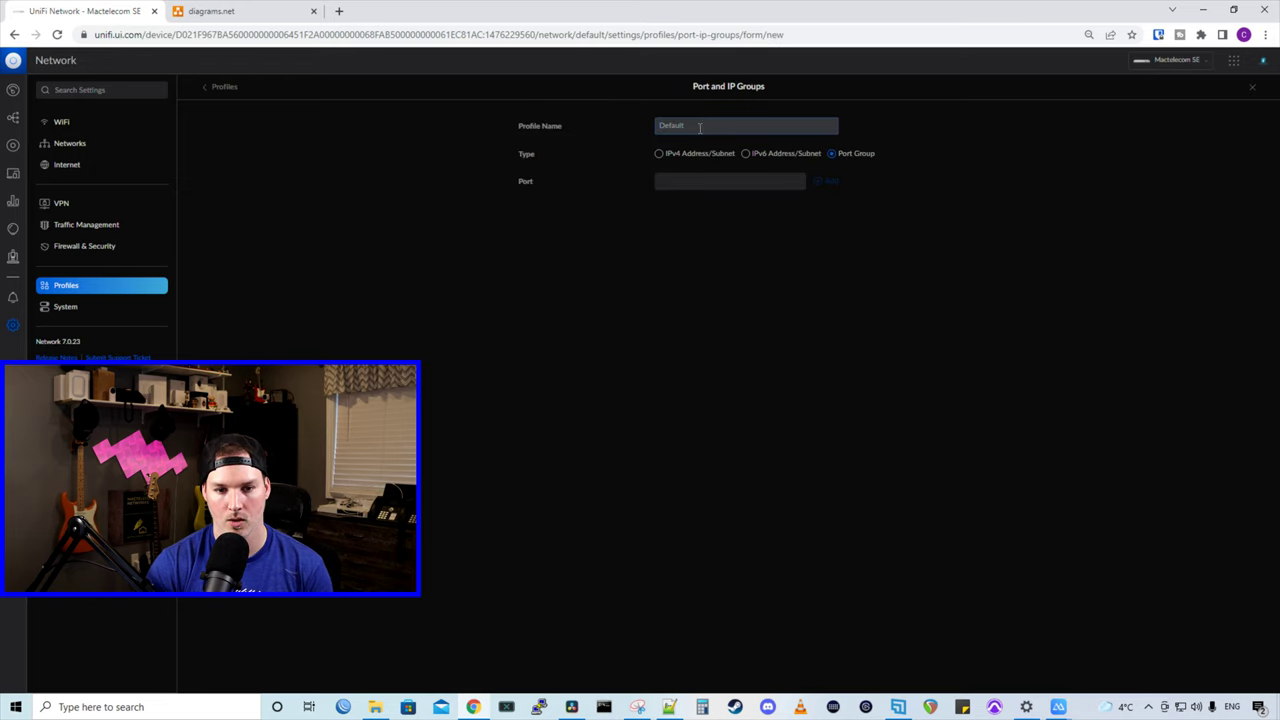
{"action": "type", "text": "VPN Users"}
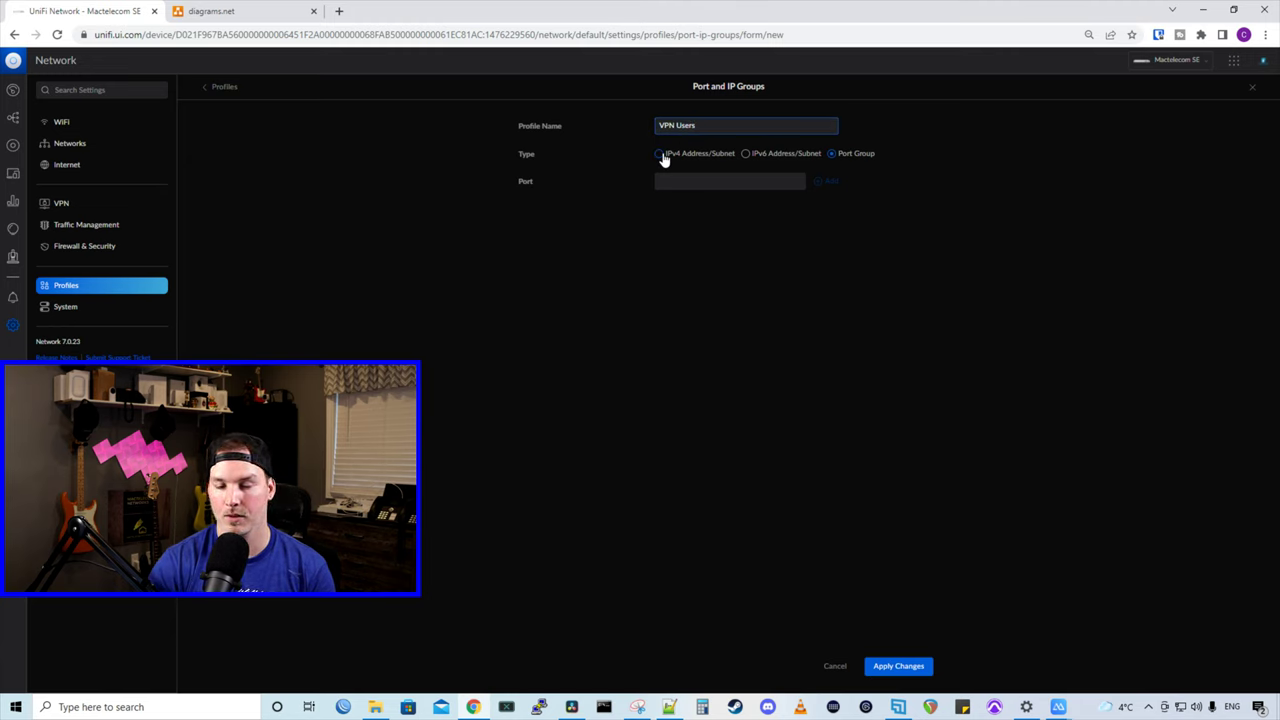
{"action": "left_click", "coordinate": [661, 155]}
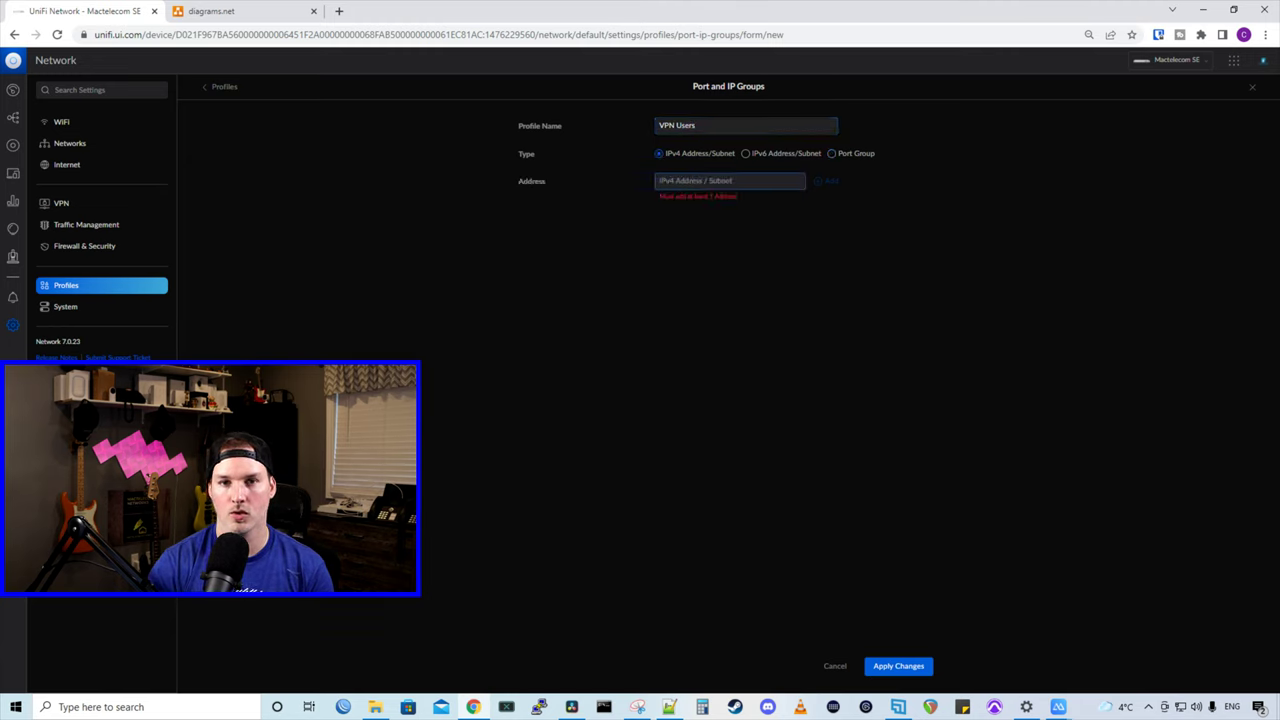
{"action": "type", "text": "192"}
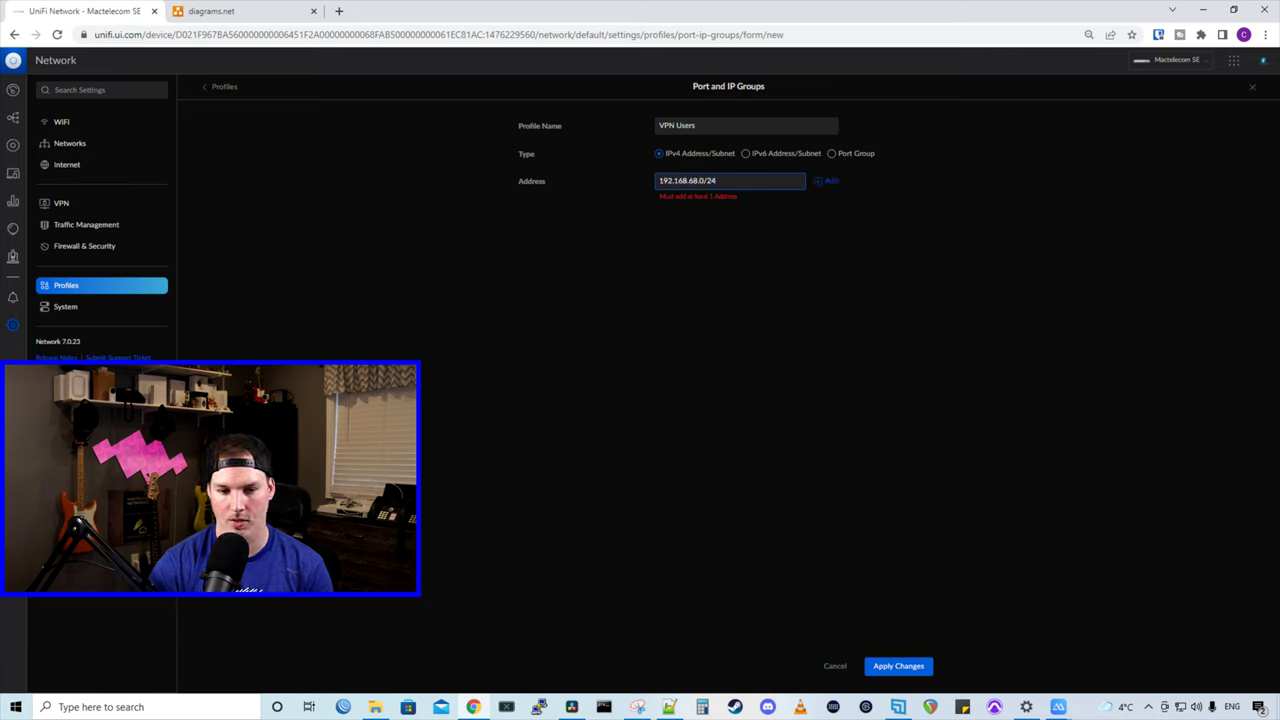
{"action": "type", "text": ".168.68.0/24"}
{"action": "left_click", "coordinate": [829, 181]}
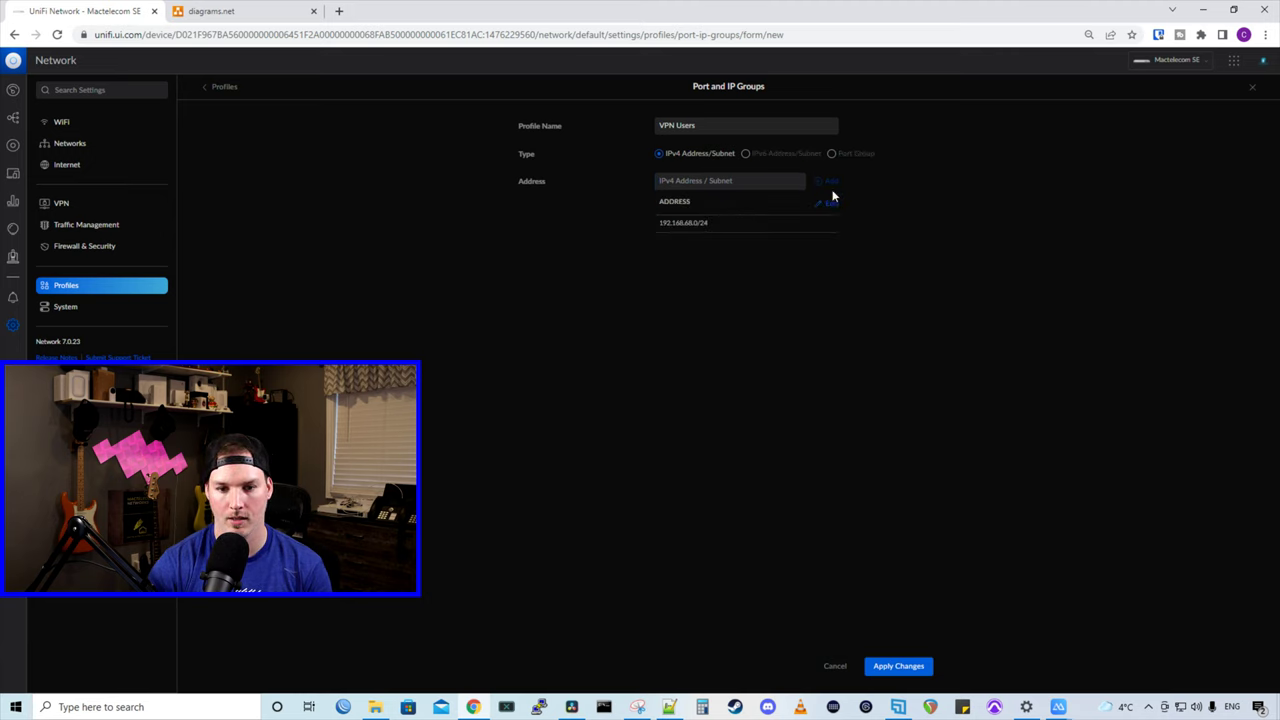
{"action": "left_click", "coordinate": [917, 667]}
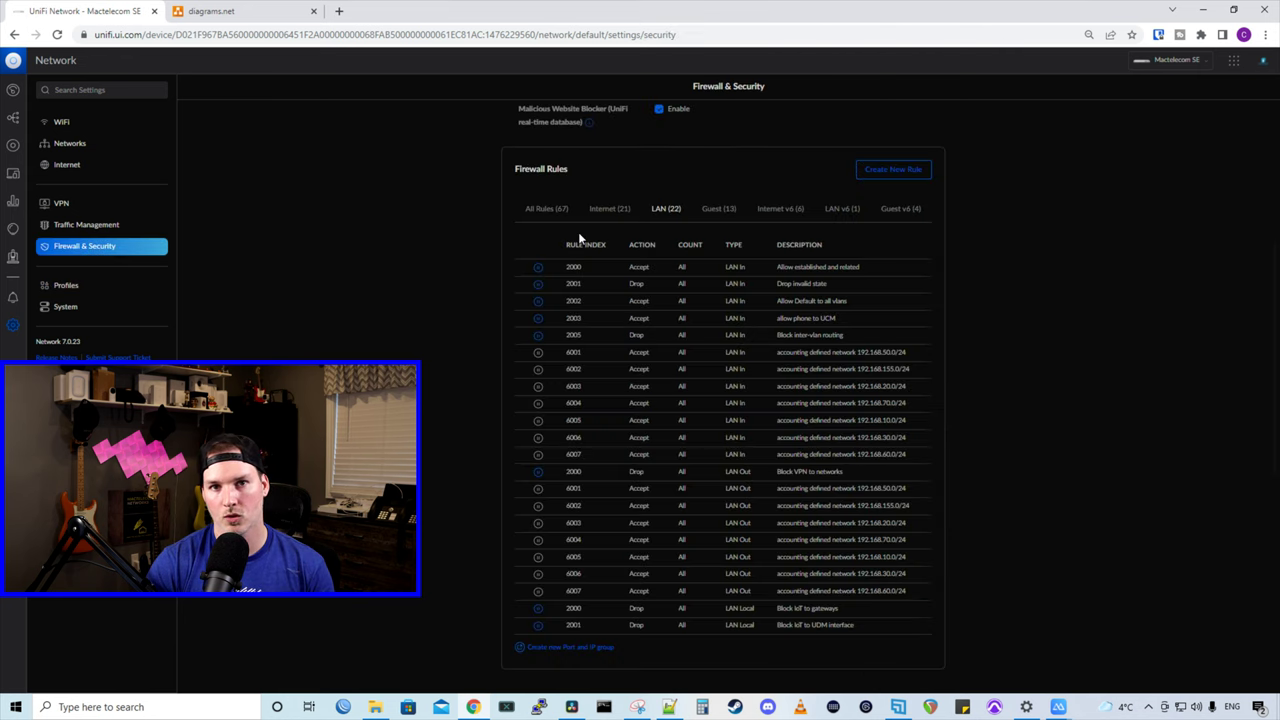
Step: Start a new LAN Out firewall rule described 'Allow VPN to NAS'
{"action": "left_click", "coordinate": [906, 171]}
{"action": "left_click", "coordinate": [745, 125]}
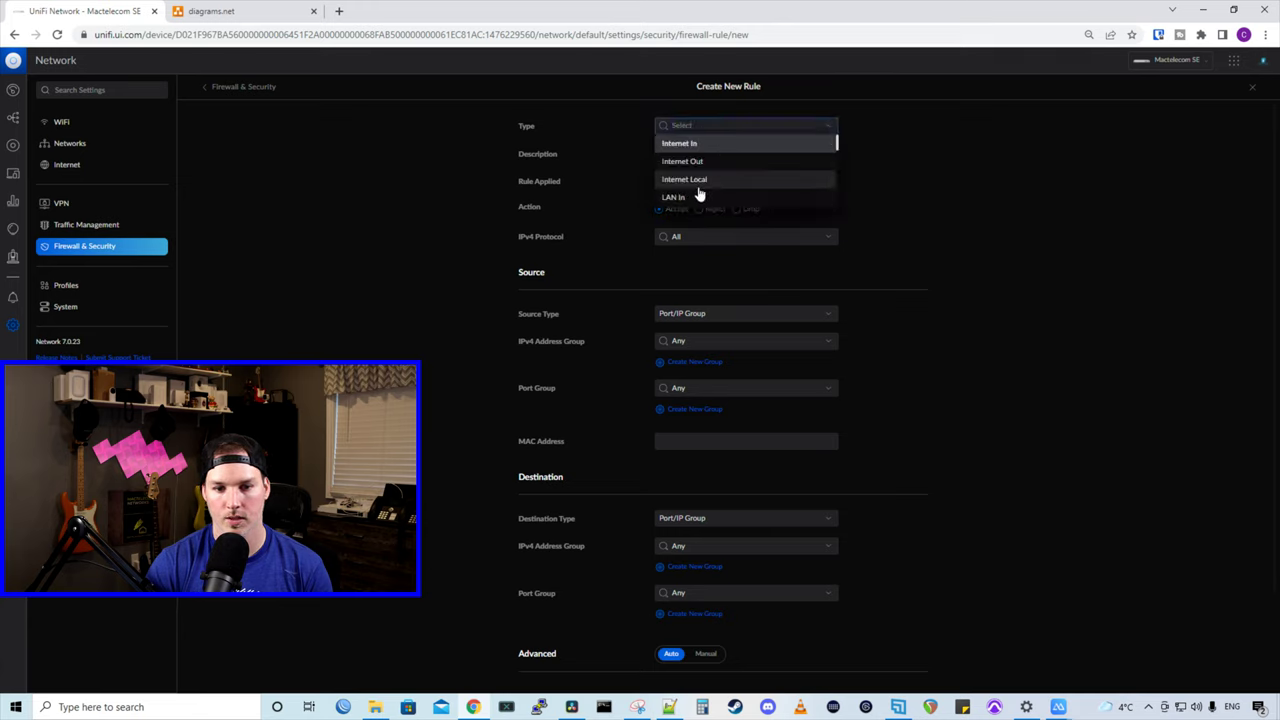
{"action": "scroll", "coordinate": [700, 191], "scroll_direction": "down", "scroll_amount": 1}
{"action": "left_click", "coordinate": [680, 150]}
{"action": "left_click", "coordinate": [683, 153]}
{"action": "type", "text": "Allow VPN"}
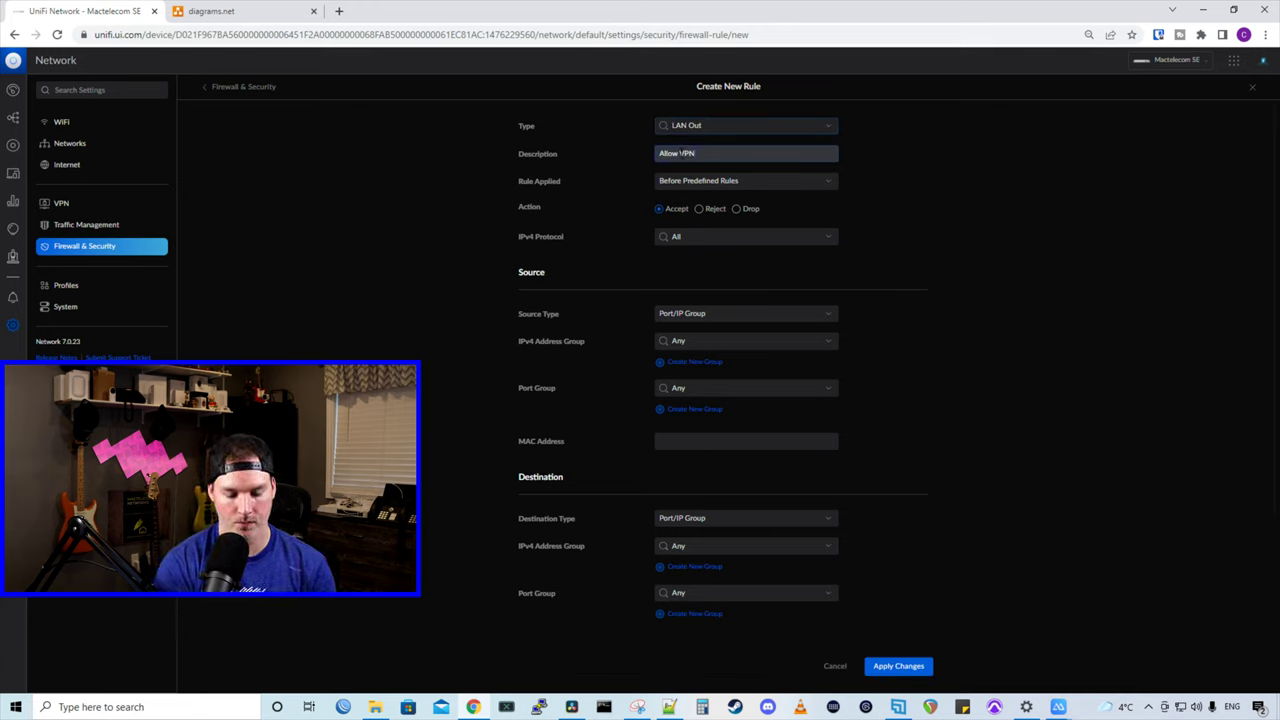
{"action": "type", "text": " to NAS"}
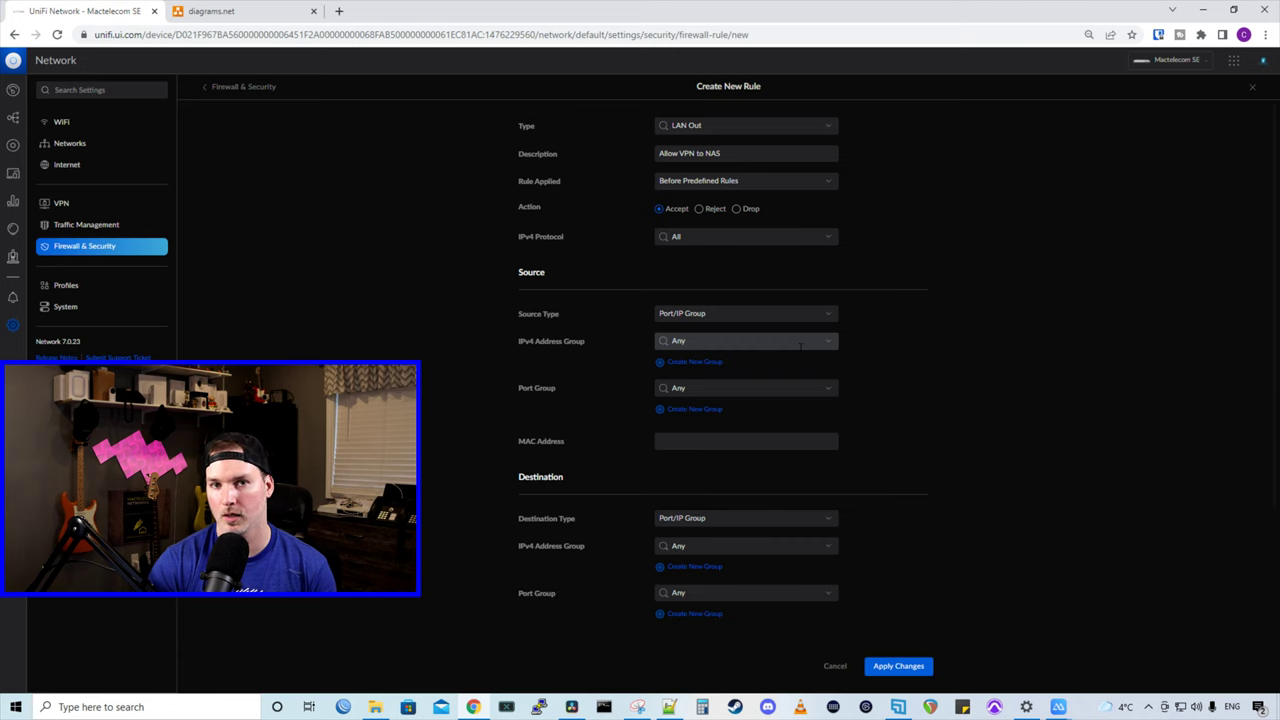
Step: Set the source group to VPN Users and the destination to IP address 192.168.10.220
{"action": "left_click", "coordinate": [800, 342]}
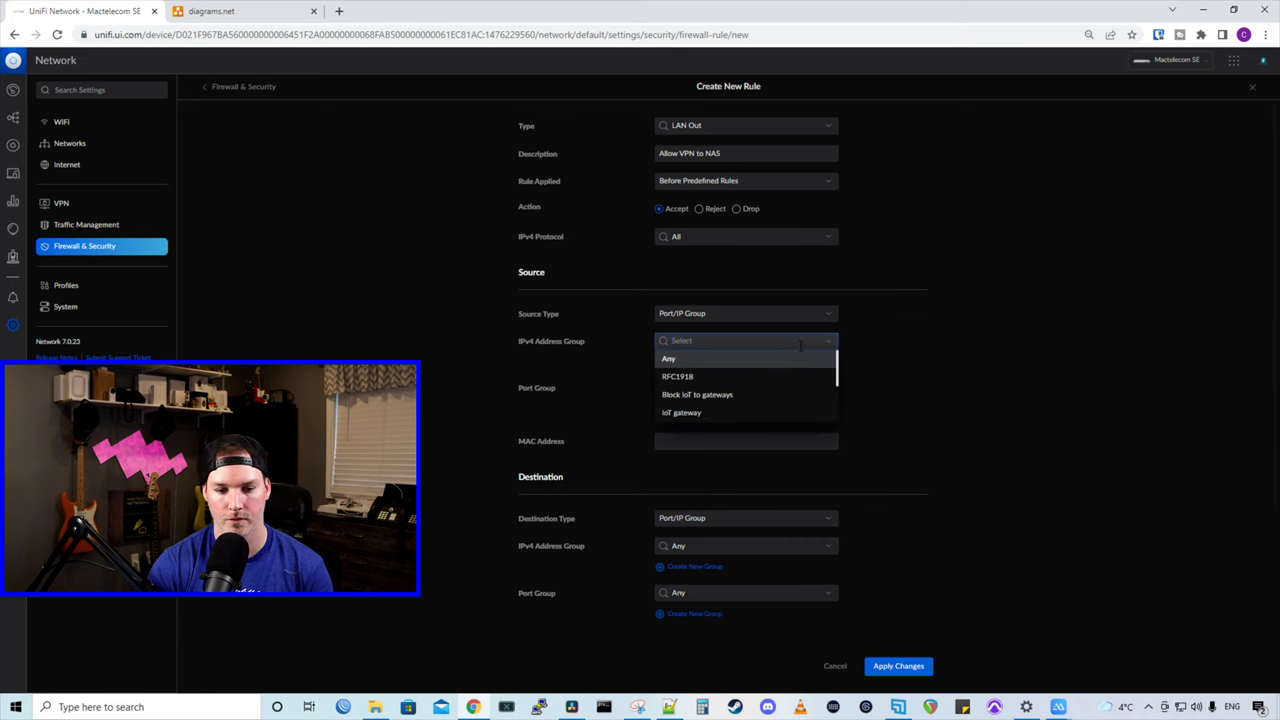
{"action": "scroll", "coordinate": [772, 338], "scroll_direction": "down", "scroll_amount": 3}
{"action": "scroll", "coordinate": [750, 334], "scroll_direction": "down", "scroll_amount": 1}
{"action": "left_click", "coordinate": [712, 348]}
{"action": "left_click", "coordinate": [932, 330]}
{"action": "scroll", "coordinate": [939, 347], "scroll_direction": "down", "scroll_amount": 1}
{"action": "left_click", "coordinate": [766, 383]}
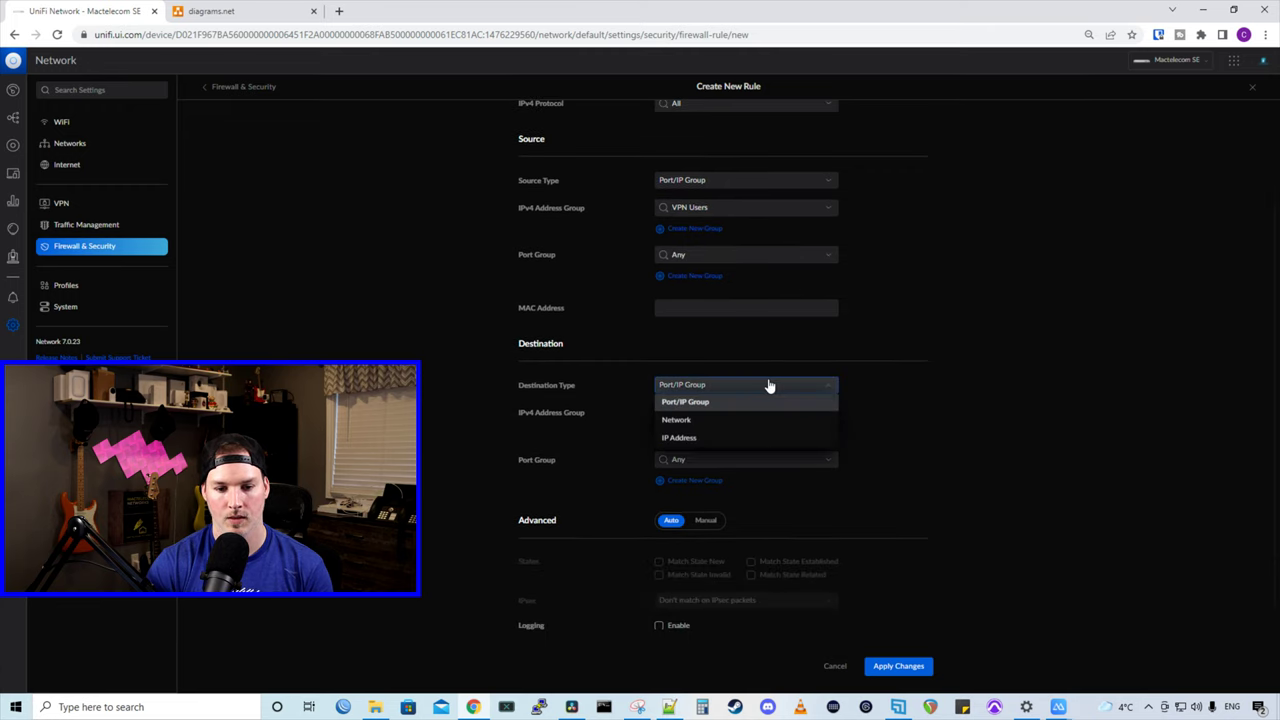
{"action": "left_click", "coordinate": [717, 437]}
{"action": "left_click", "coordinate": [695, 459]}
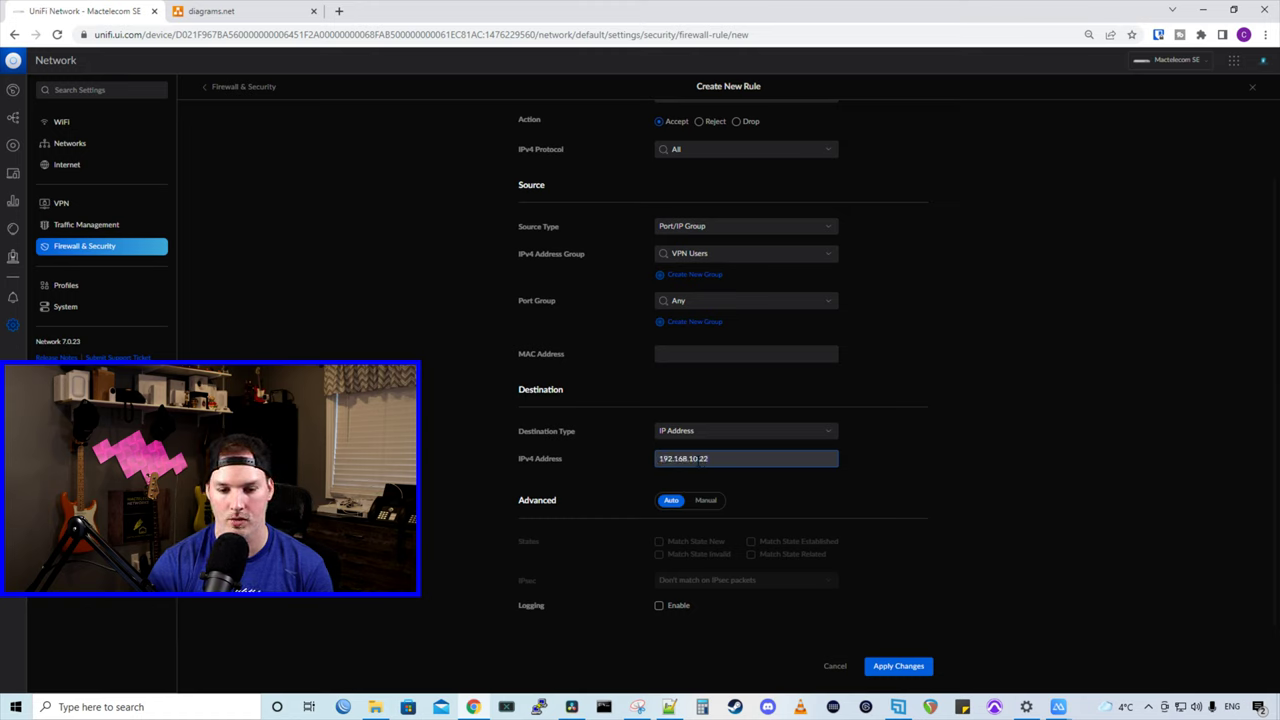
Step: Apply the Allow VPN to NAS rule and rank it above Block VPN to networks
{"action": "left_click", "coordinate": [897, 666]}
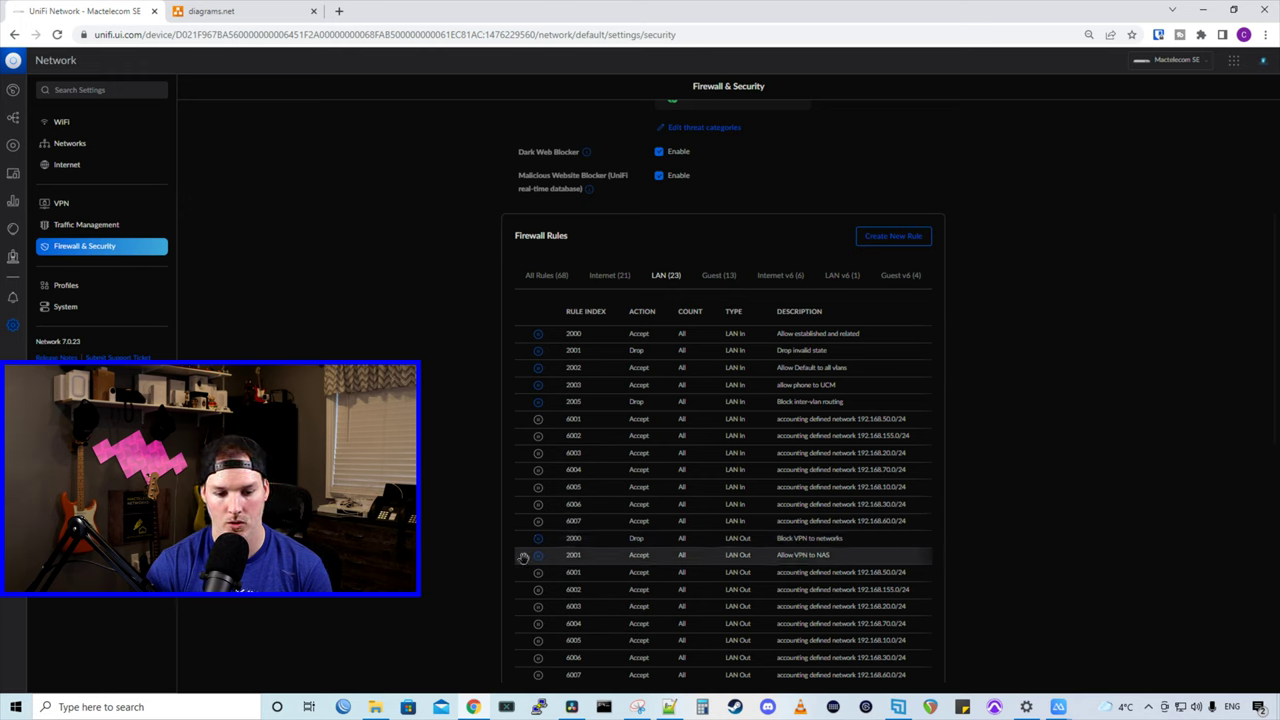
{"action": "left_click_drag", "start_coordinate": [523, 558], "coordinate": [571, 546]}
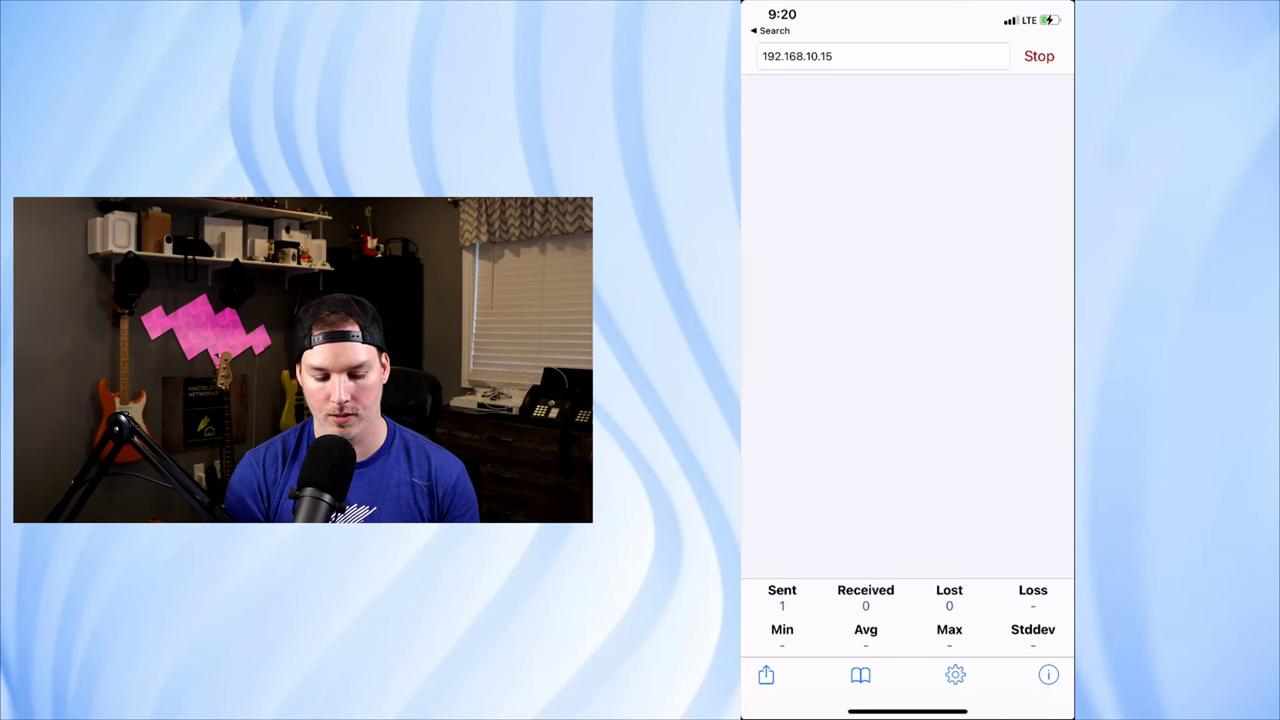
Step: Ping the NAS at 192.168.10.220 from the phone, getting 6 of 6 replies with 0% loss
{"action": "left_click", "coordinate": [880, 56]}
{"action": "key", "text": "BackSpace"}
{"action": "key", "text": "BackSpace"}
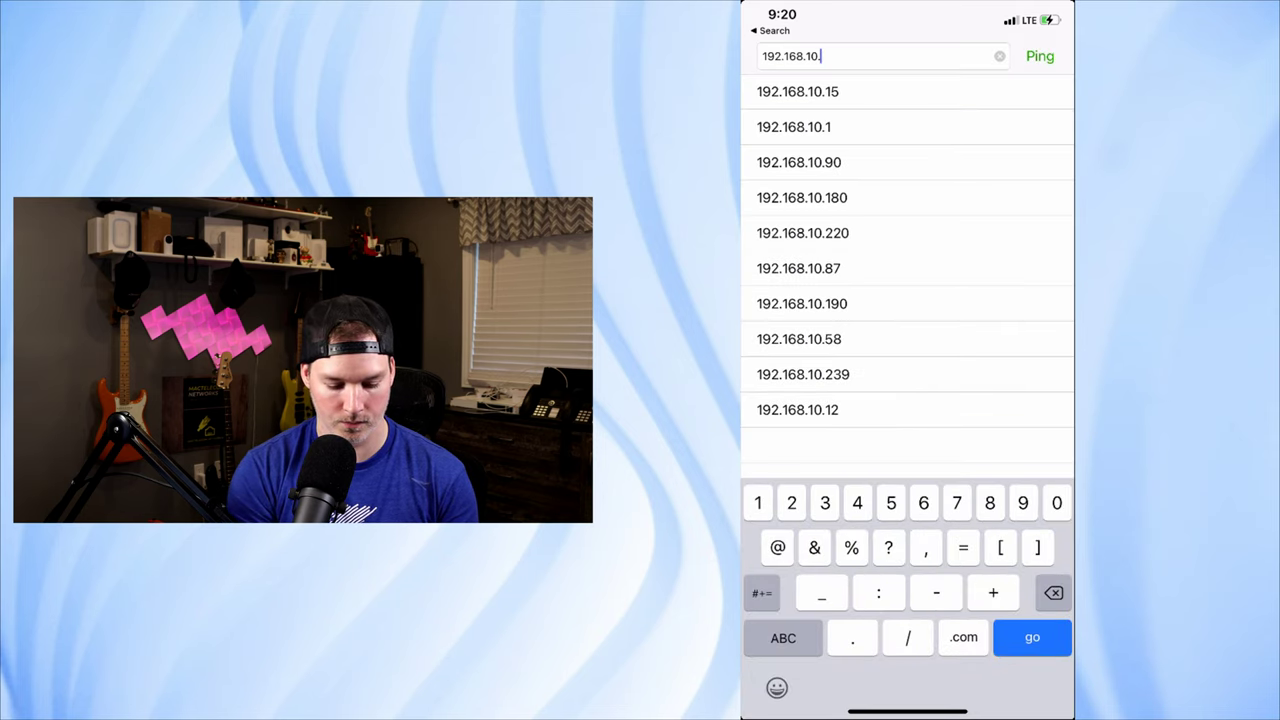
{"action": "type", "text": "220"}
{"action": "key", "text": "Return"}
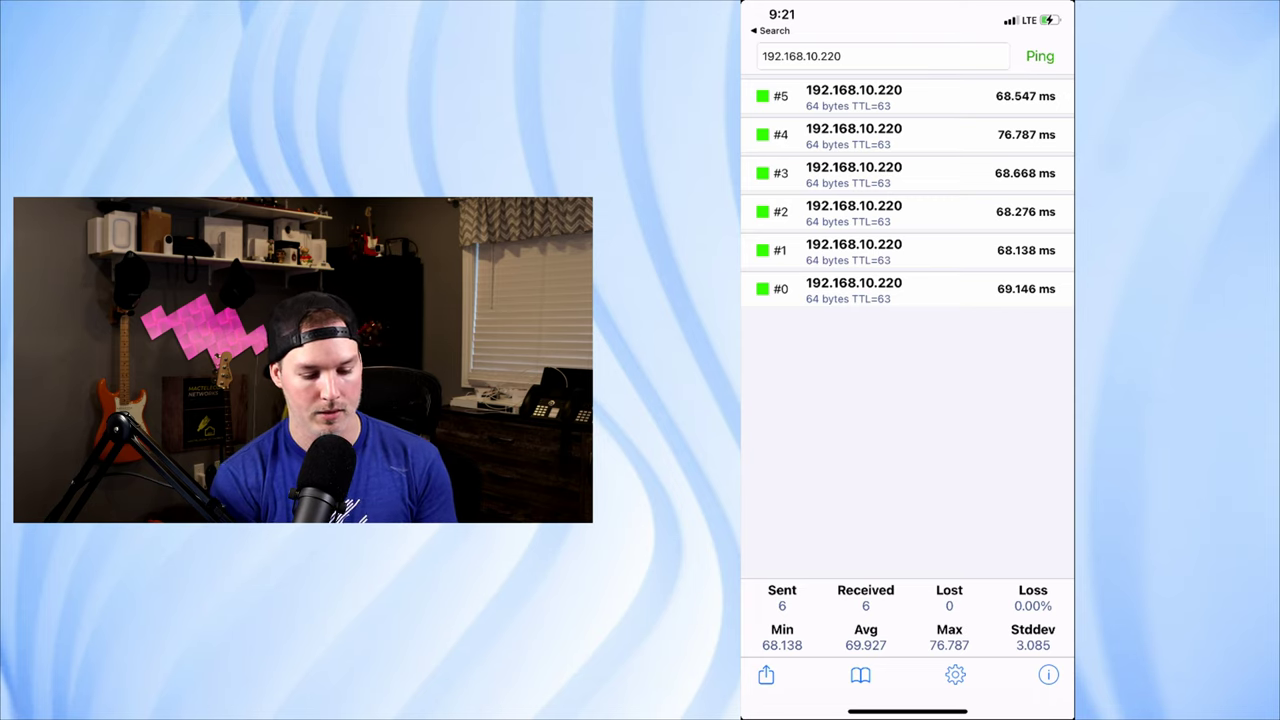
Step: Ping the 192.168.10.1 gateway from the phone
{"action": "left_click", "coordinate": [842, 56]}
{"action": "key", "text": "BackSpace"}
{"action": "key", "text": "BackSpace"}
{"action": "key", "text": "BackSpace"}
{"action": "type", "text": "1"}
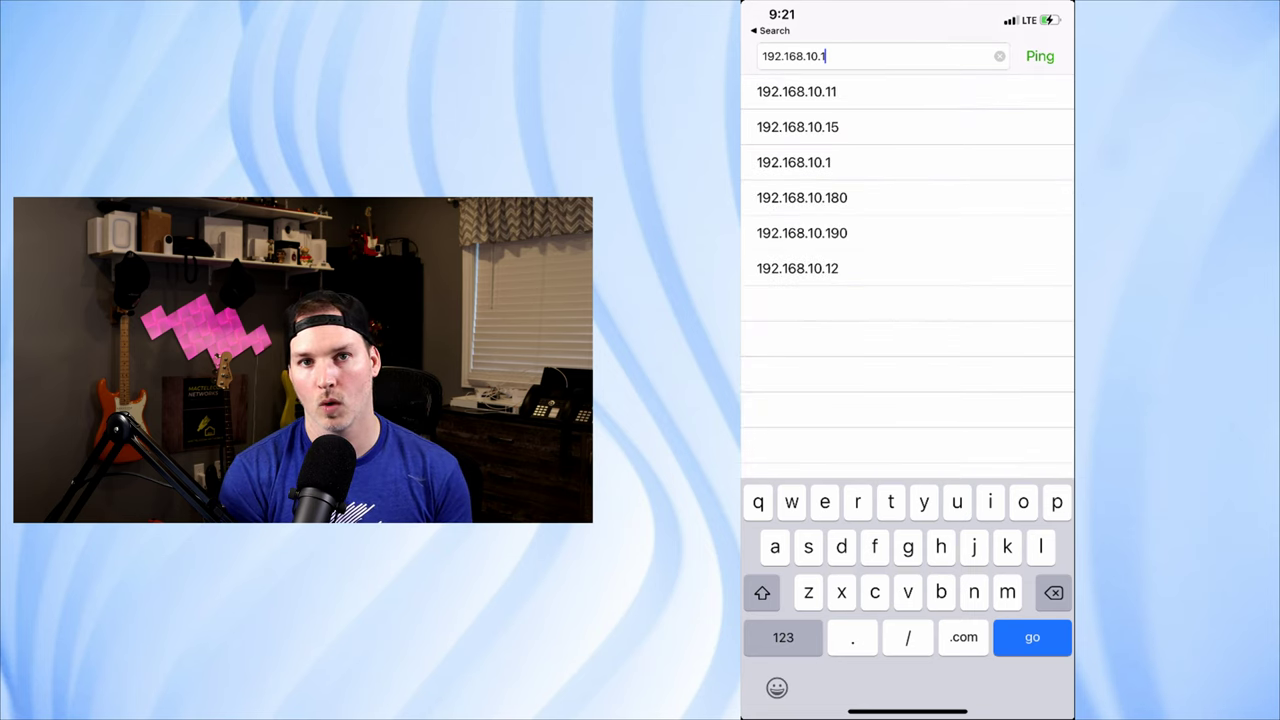
{"action": "key", "text": "Return"}
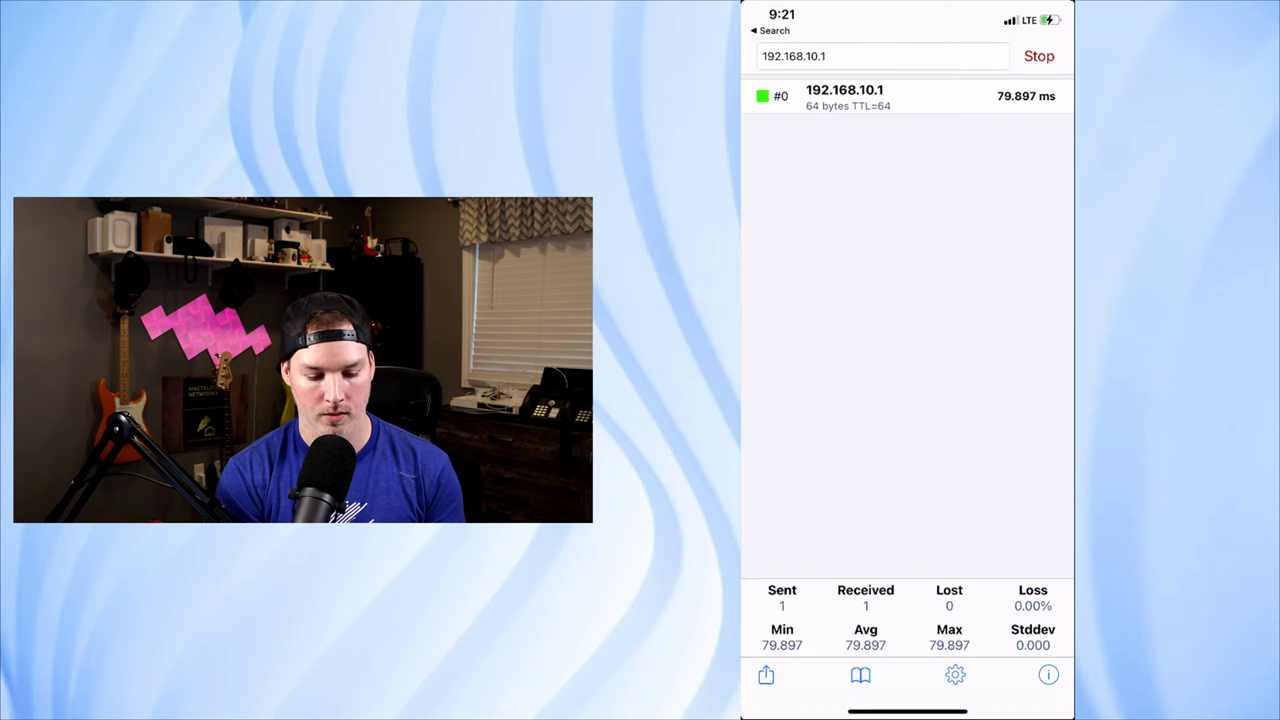
Step: Ping the 192.168.20.1 gateway, getting replies around 82.880 ms
{"action": "left_click", "coordinate": [842, 56]}
{"action": "key", "text": "BackSpace"}
{"action": "key", "text": "BackSpace"}
{"action": "key", "text": "BackSpace"}
{"action": "key", "text": "BackSpace"}
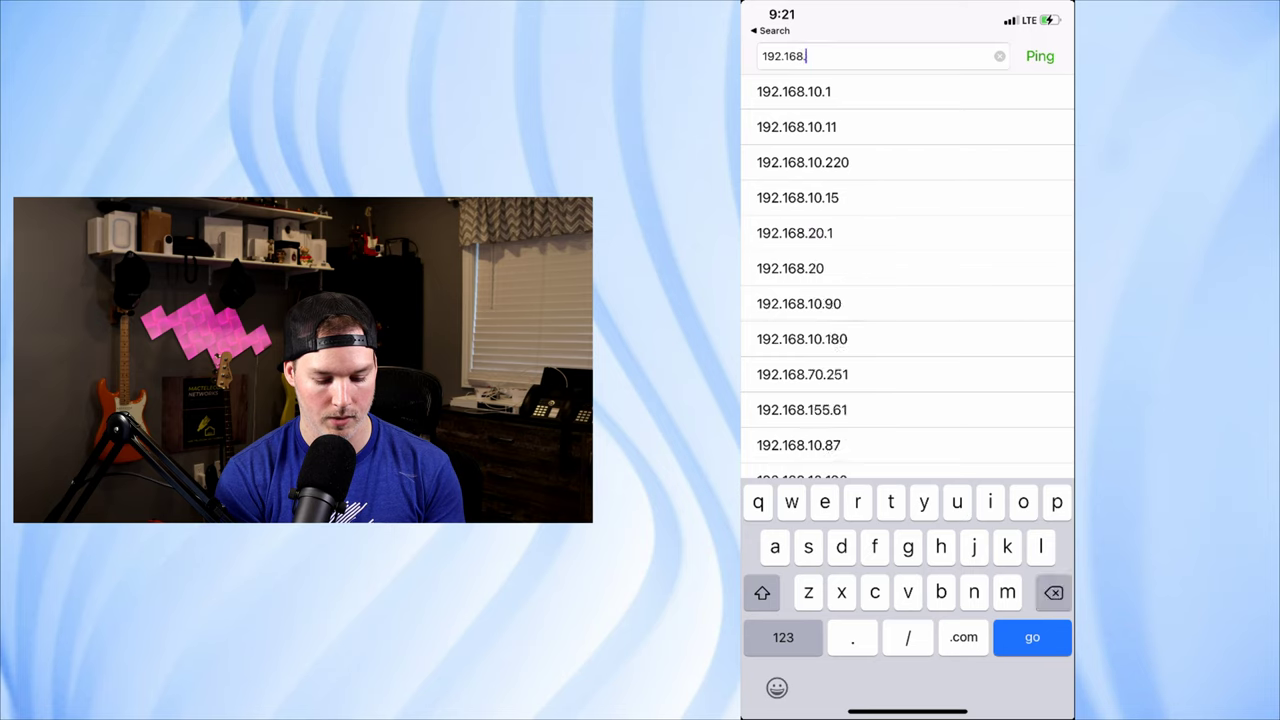
{"action": "type", "text": "w"}
{"action": "key", "text": "BackSpace"}
{"action": "type", "text": "20.1"}
{"action": "key", "text": "Return"}
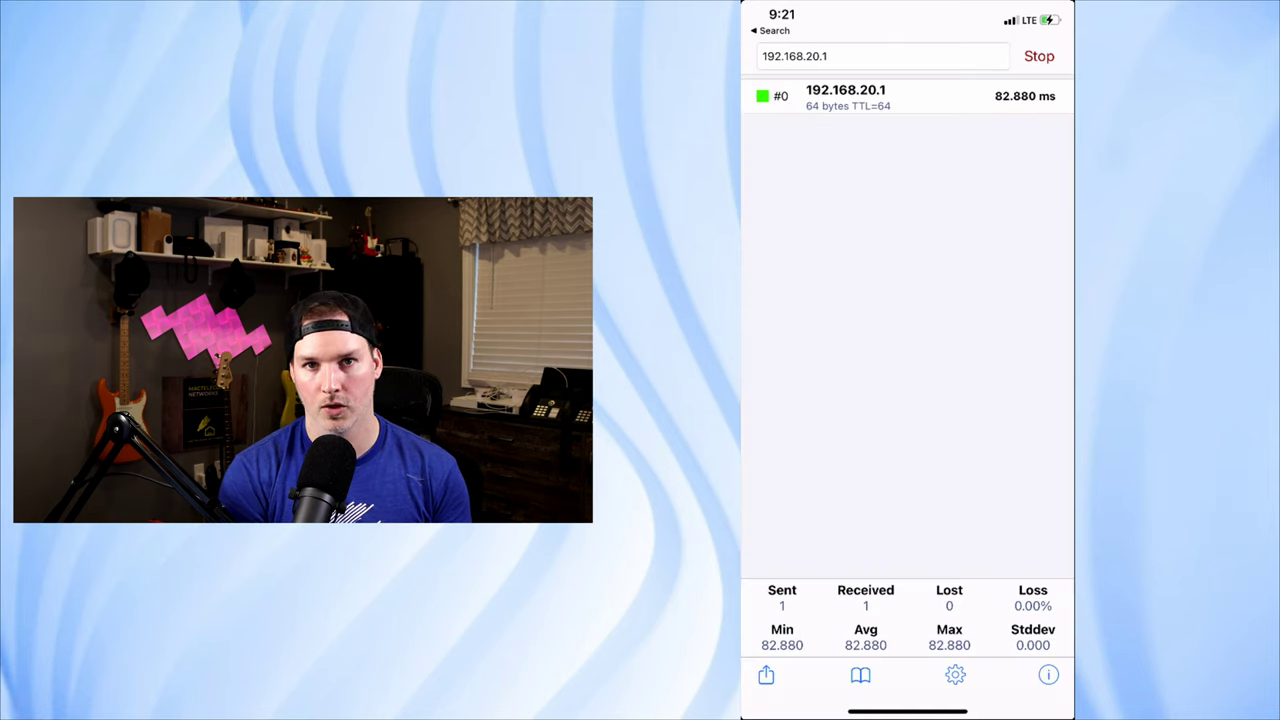